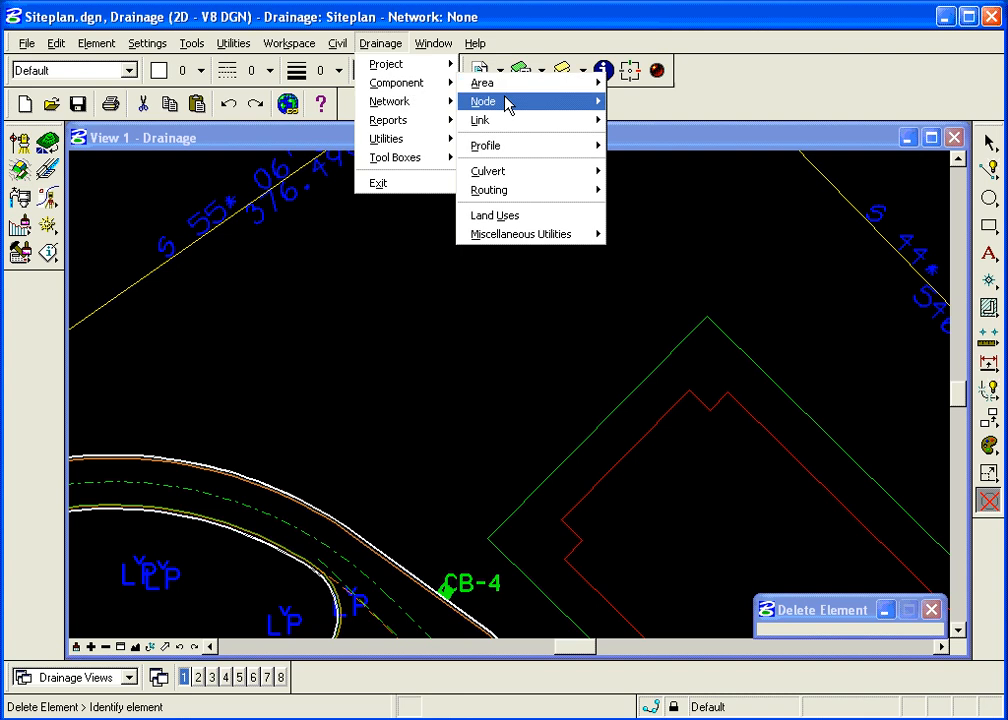
Step: Add a new drainage node with the ID Outlet from the node configuration
mouse_move(531, 106)
left_click(627, 120)
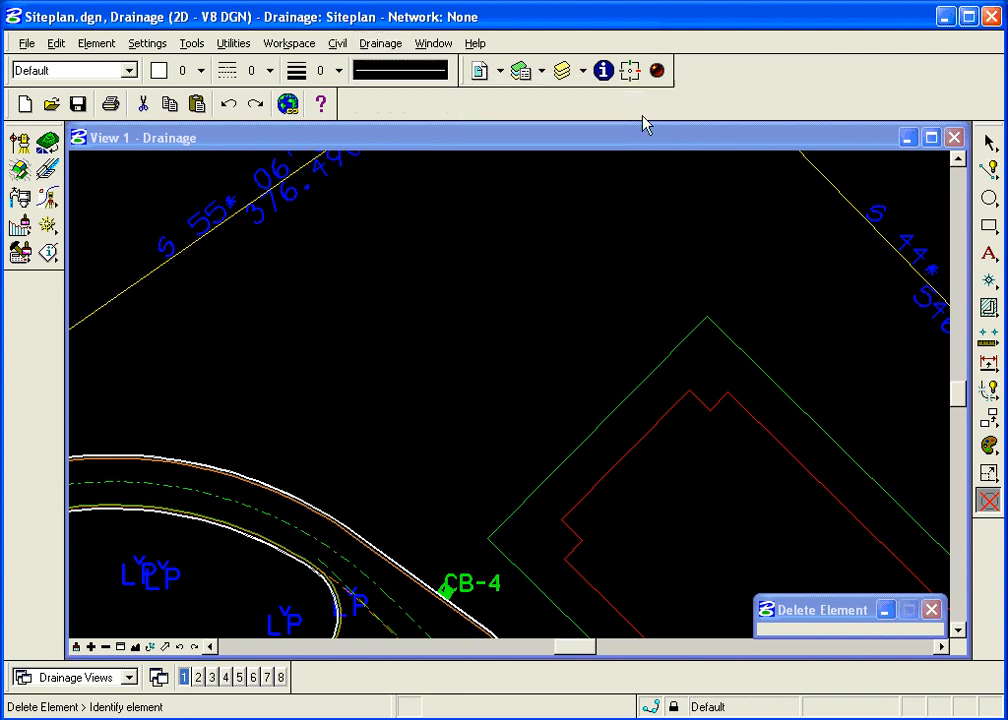
left_click(397, 53)
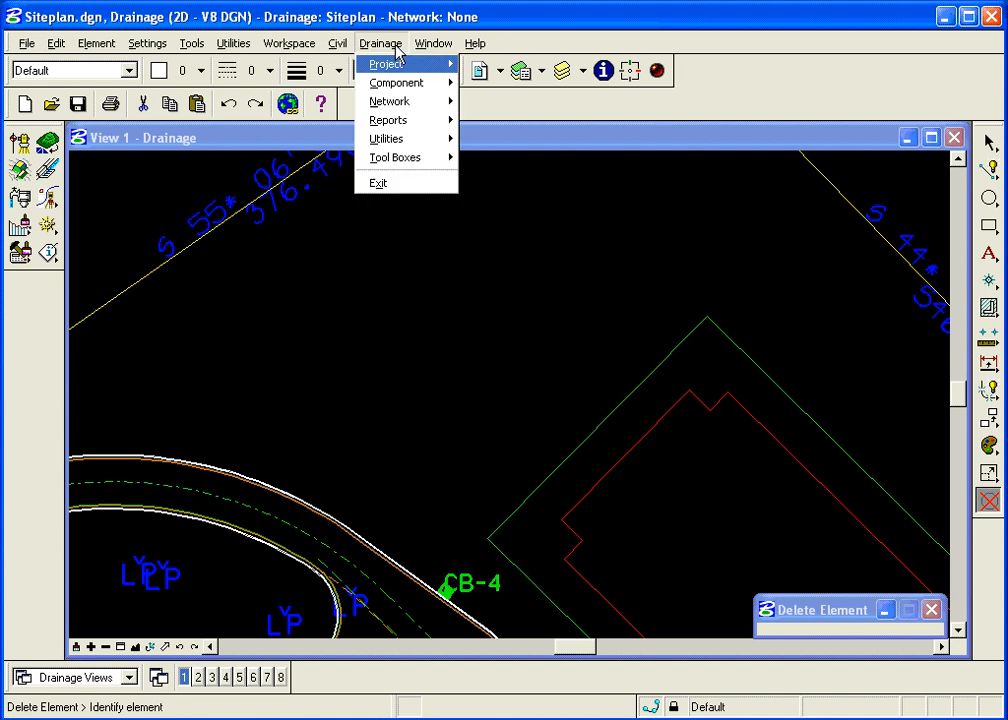
mouse_move(573, 110)
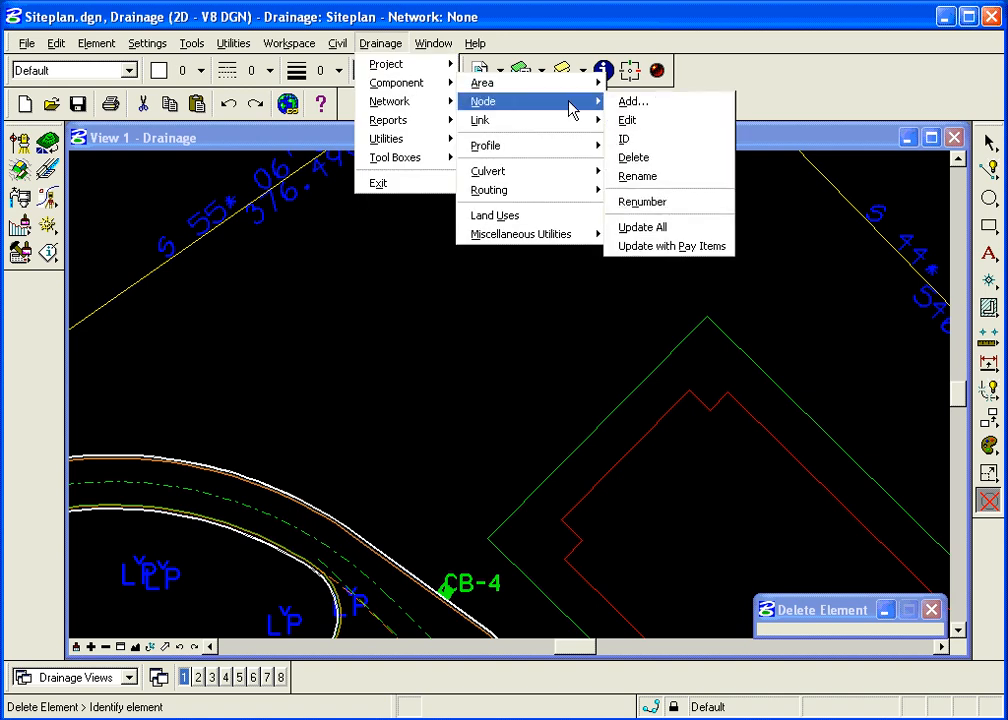
left_click(632, 122)
left_click_drag(625, 293, 616, 228)
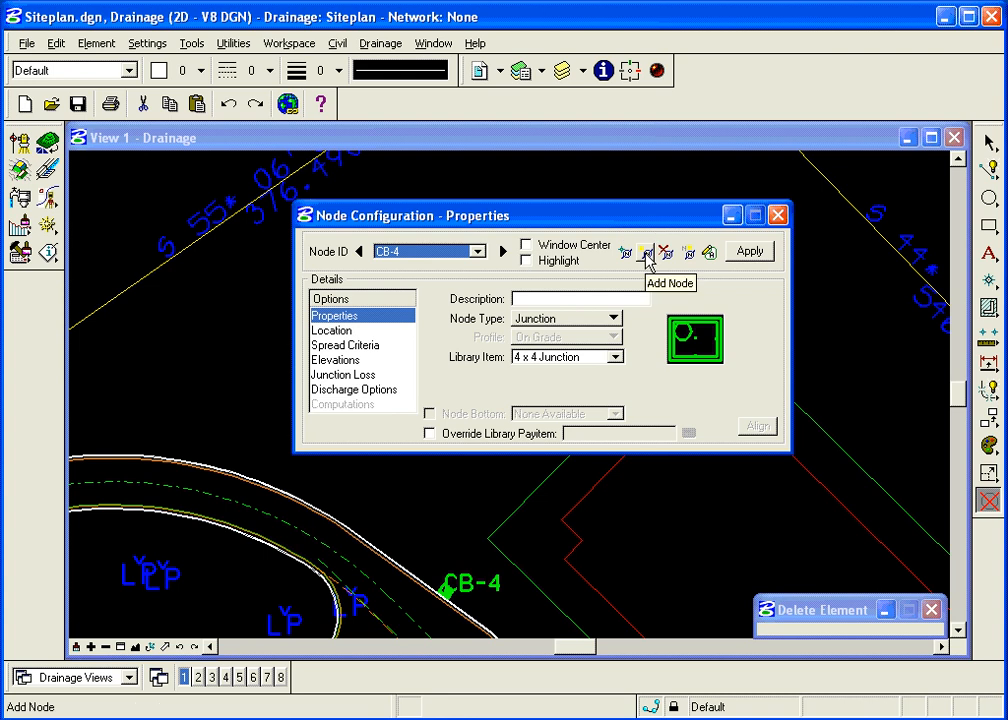
left_click(647, 256)
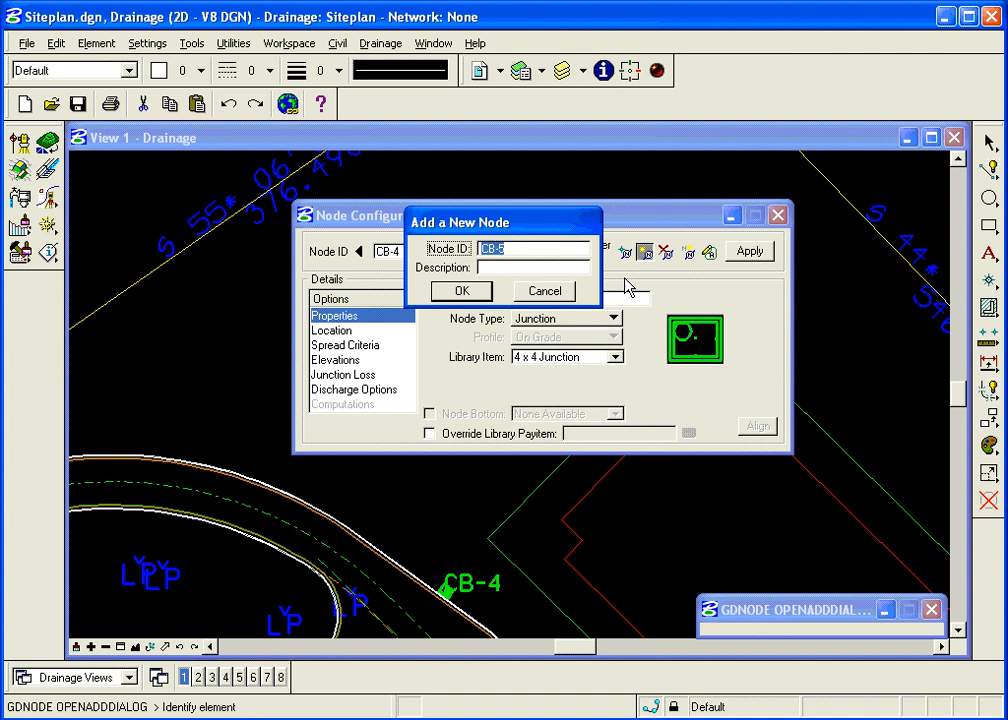
type("c")
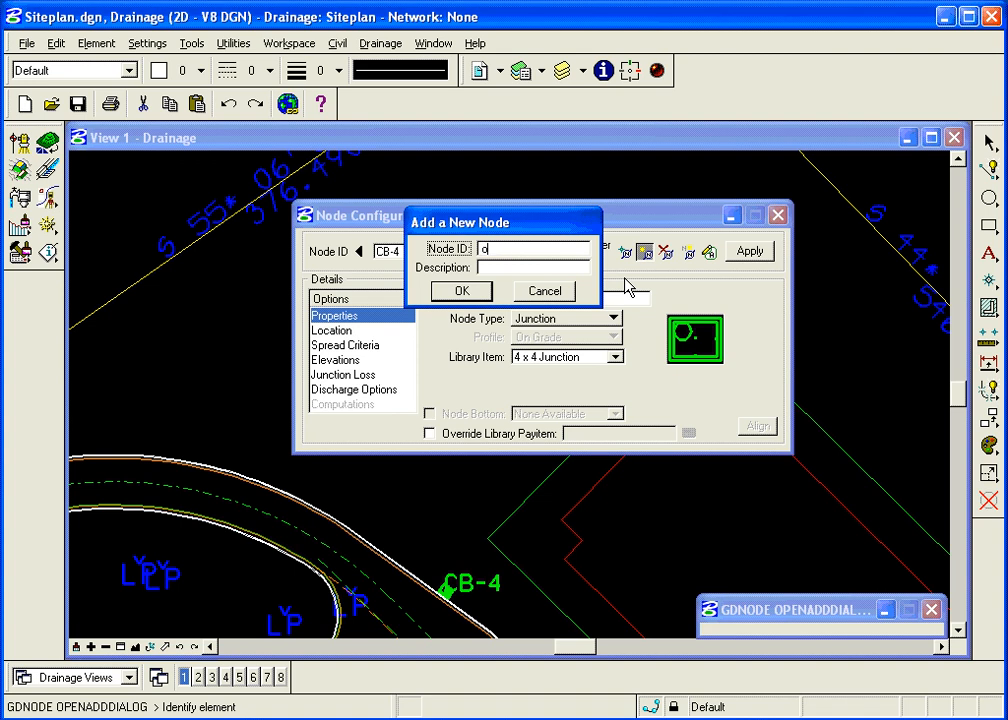
key("BackSpace")
type("Outlet")
left_click(456, 293)
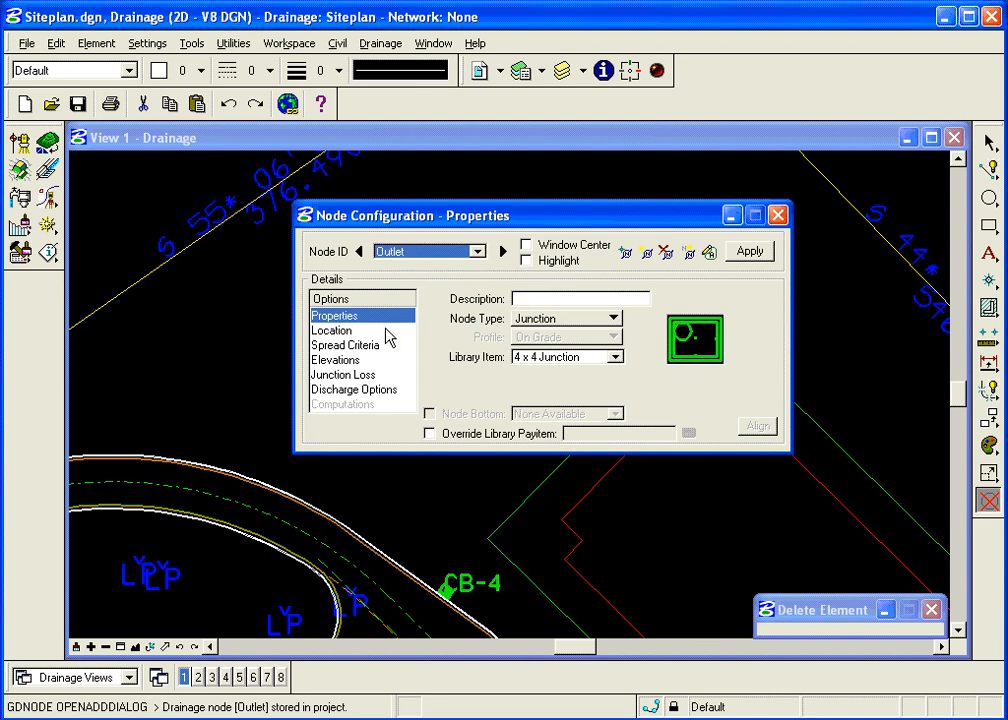
Step: Set the new node's type to Outlet and choose Std Outlet as its library item
left_click(548, 318)
left_click(550, 352)
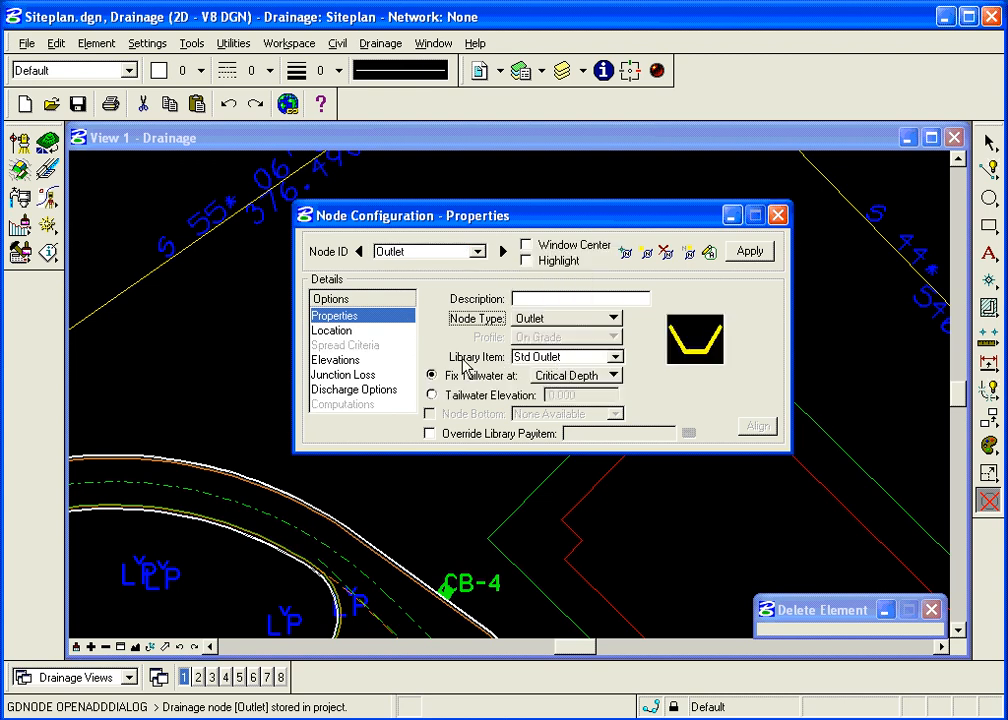
left_click(616, 358)
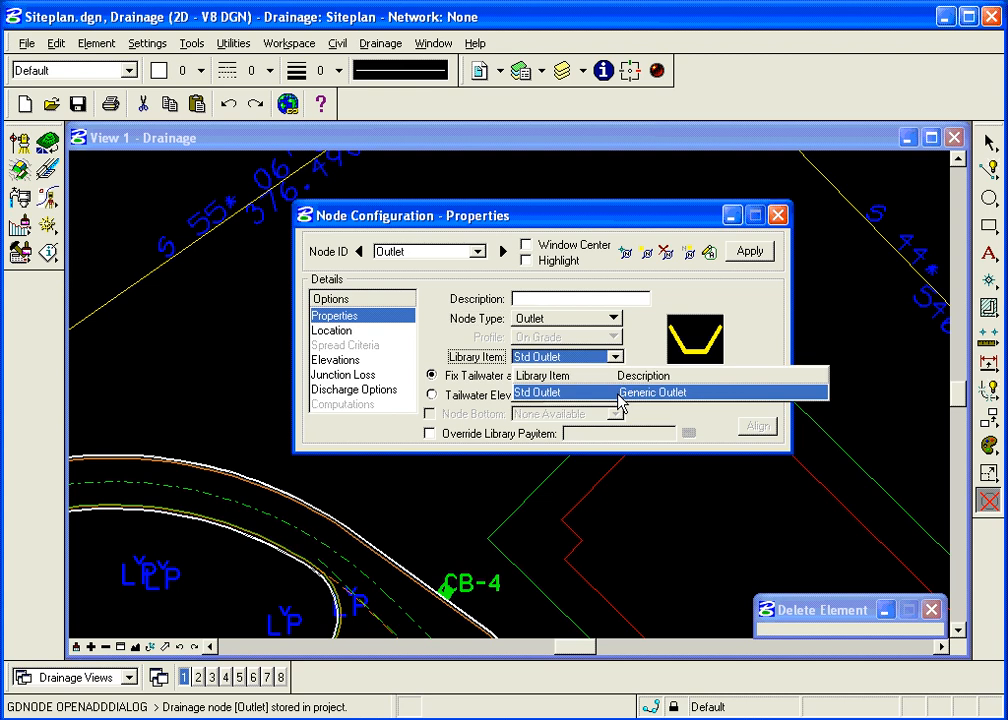
left_click(545, 394)
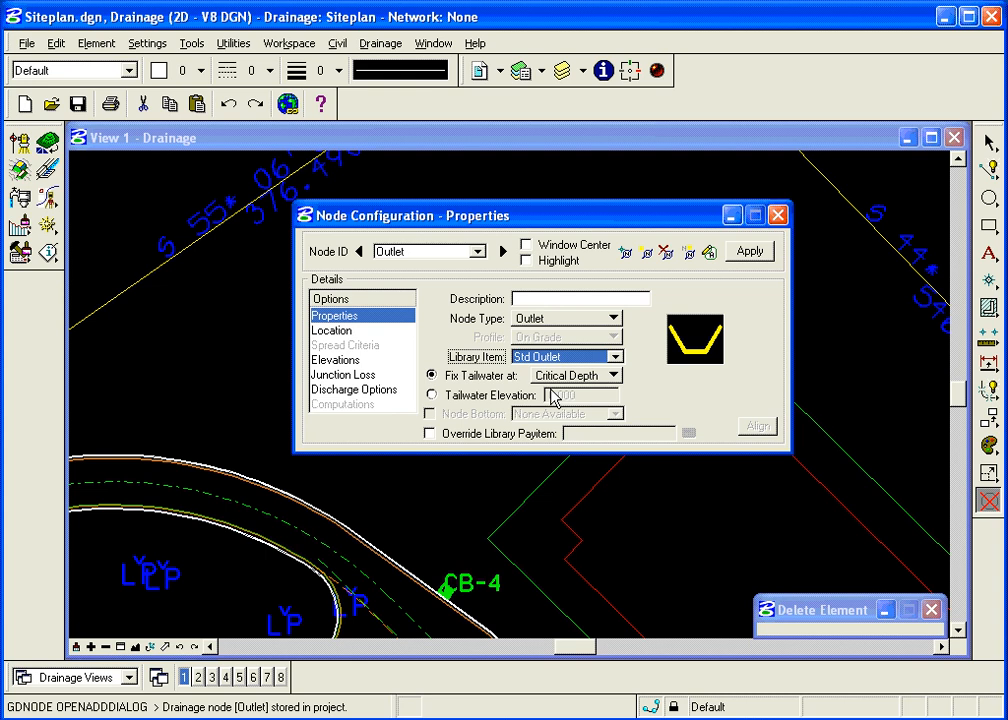
Step: Fix the outlet node's tailwater at Critical Depth and show the node's location settings
left_click(432, 395)
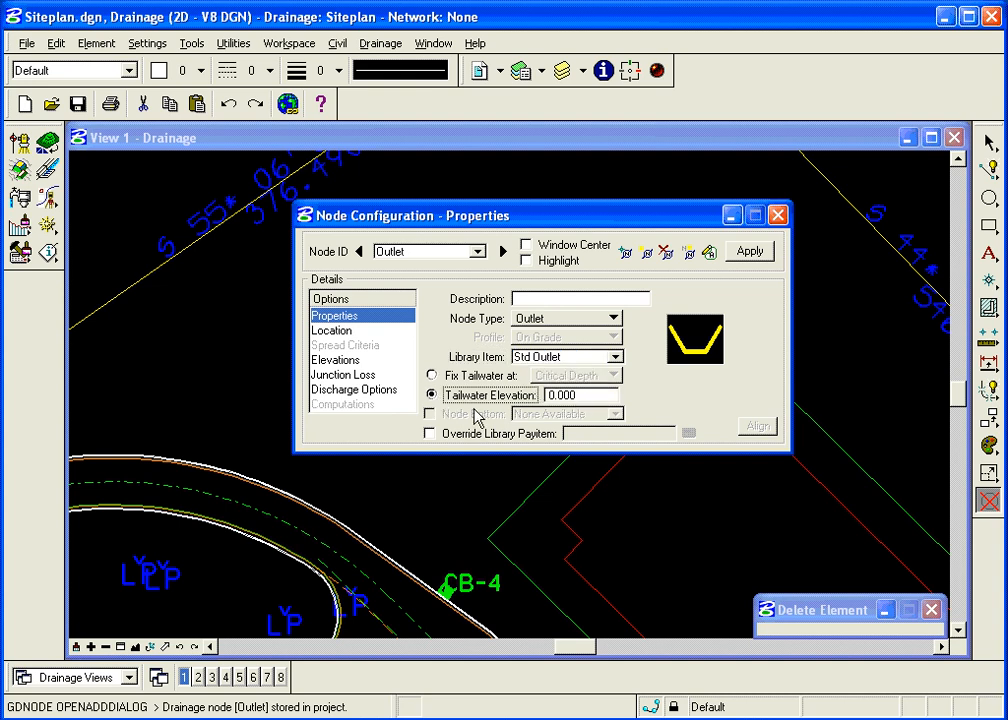
left_click(432, 376)
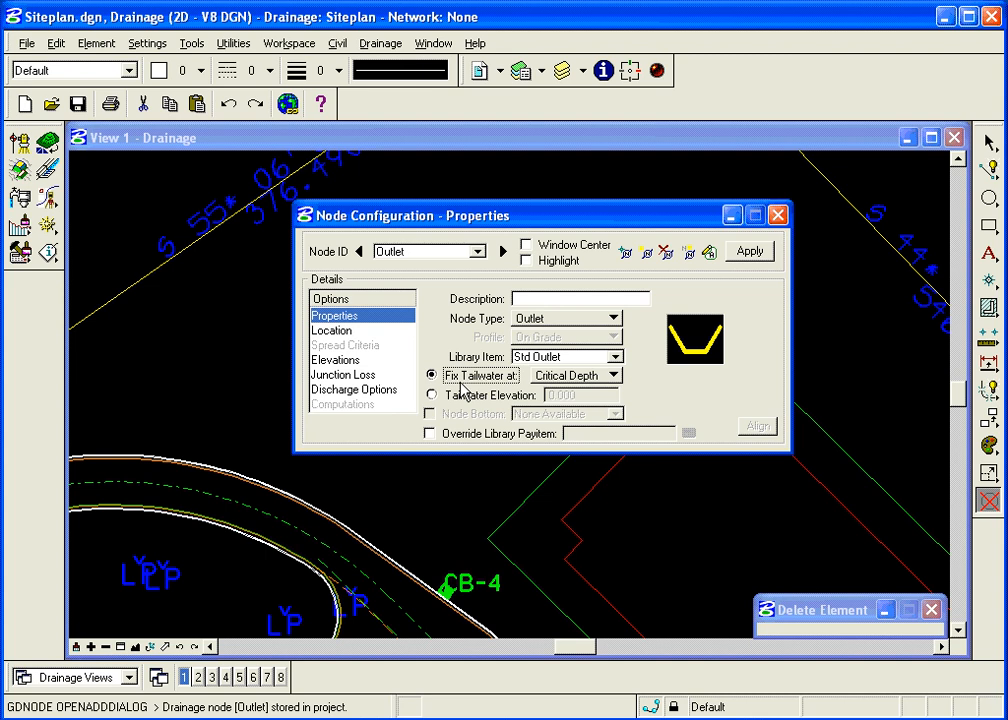
left_click(588, 376)
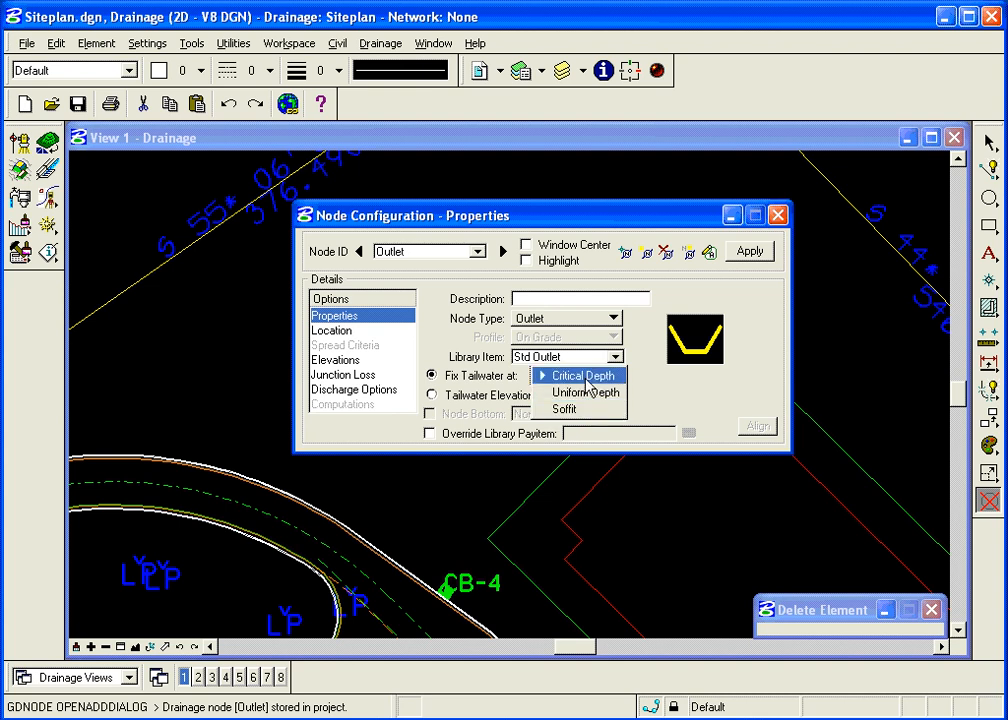
left_click(586, 379)
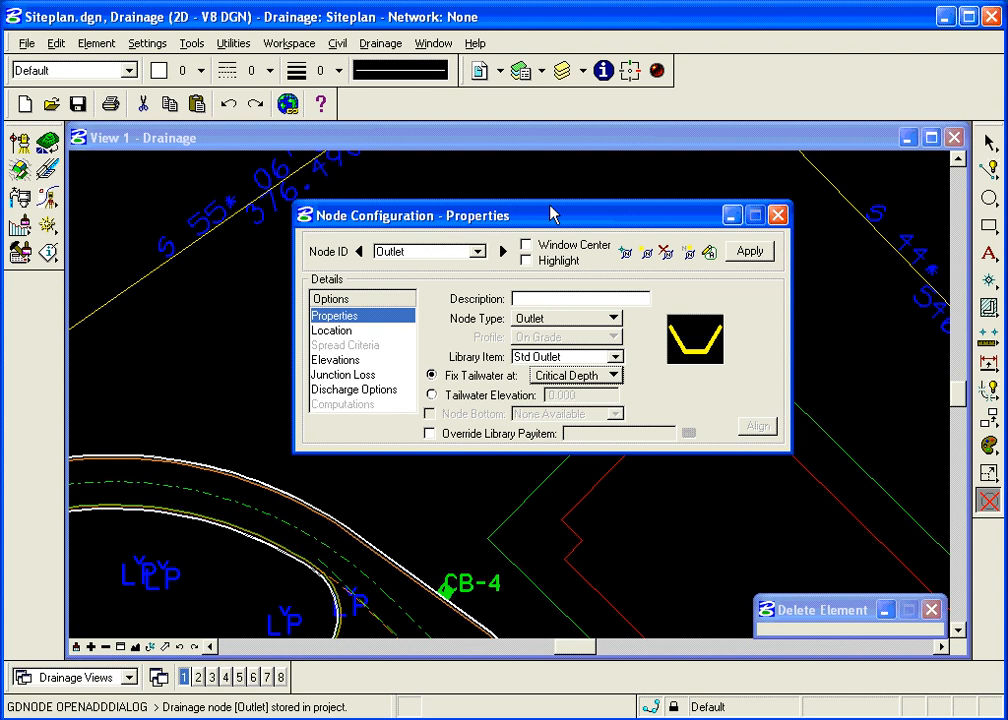
left_click(332, 330)
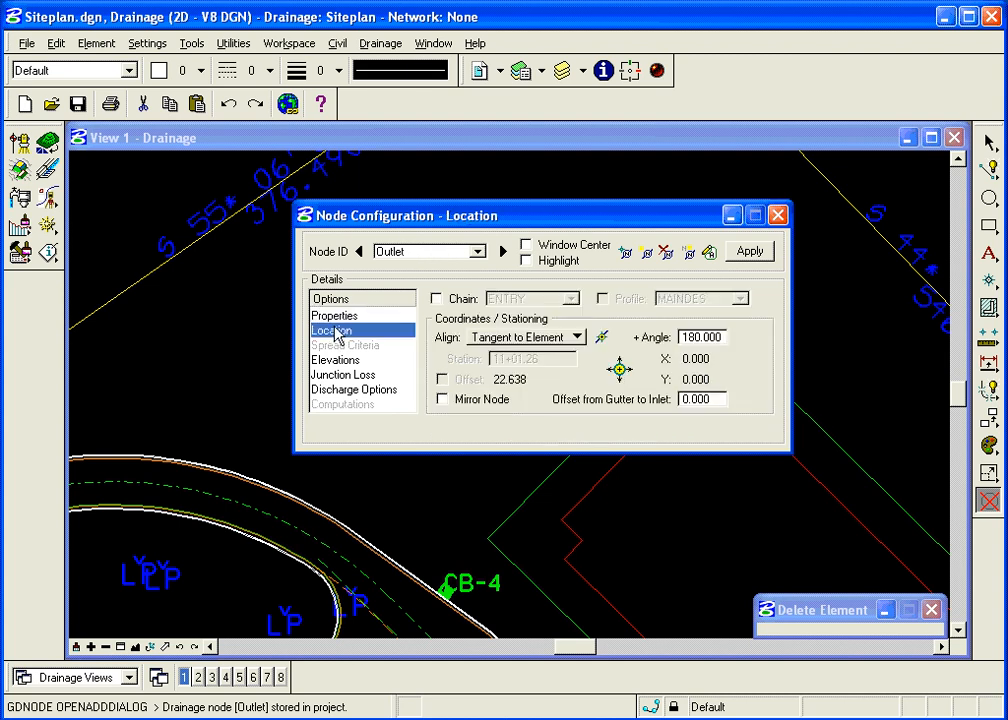
left_click_drag(418, 228, 637, 170)
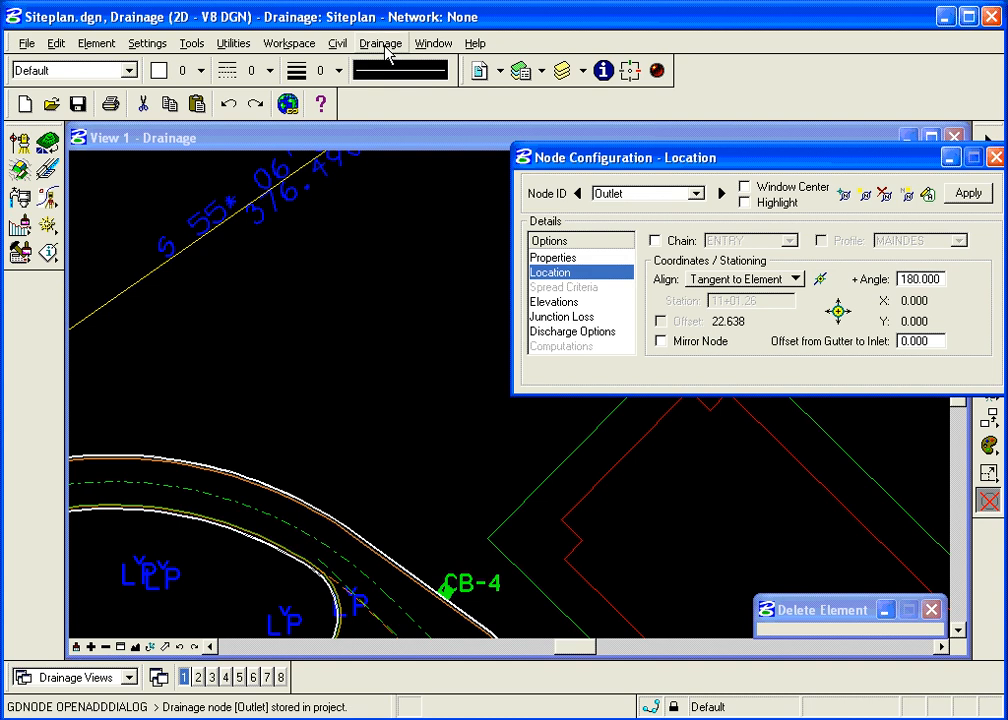
Step: Start the site Modeler and open the existing Siteplan.gsf project from the Drainage folder
left_click(336, 44)
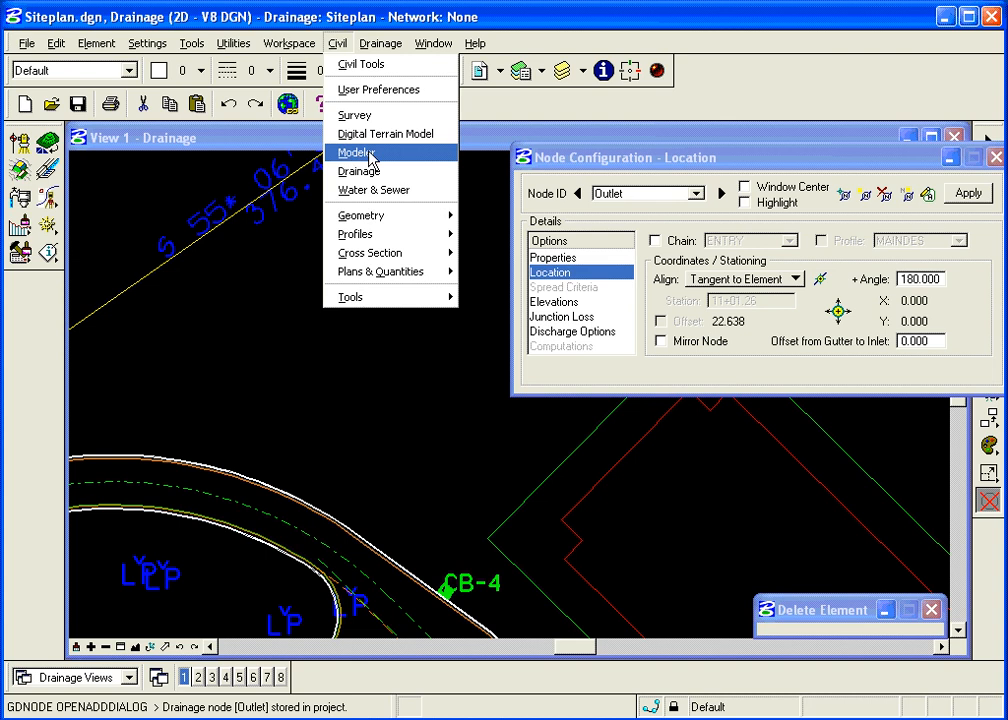
left_click(368, 153)
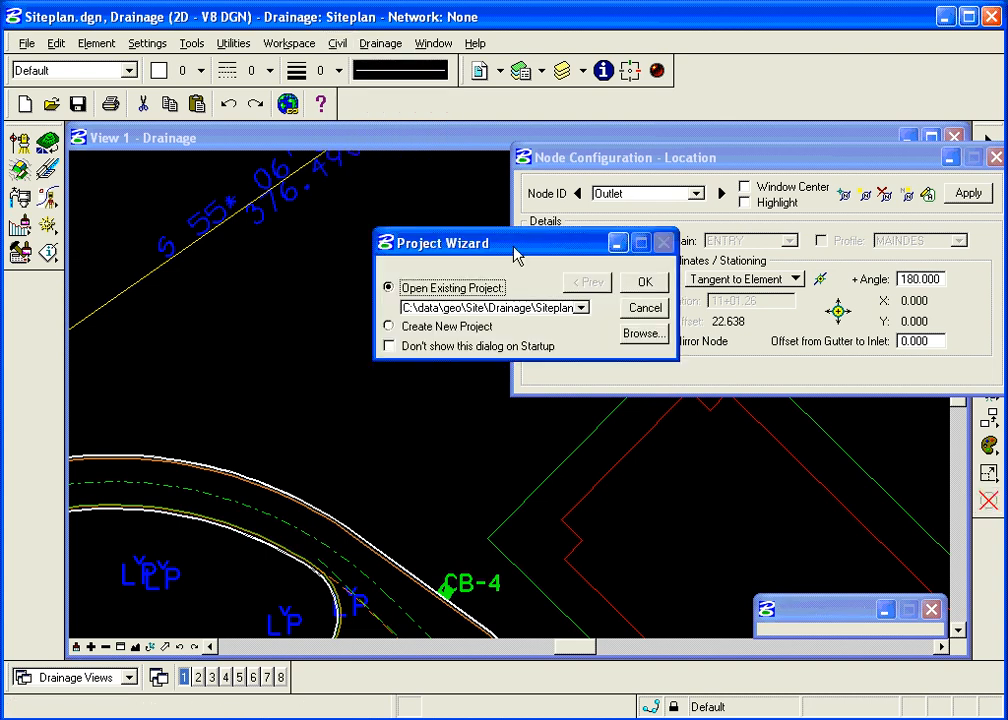
left_click(644, 335)
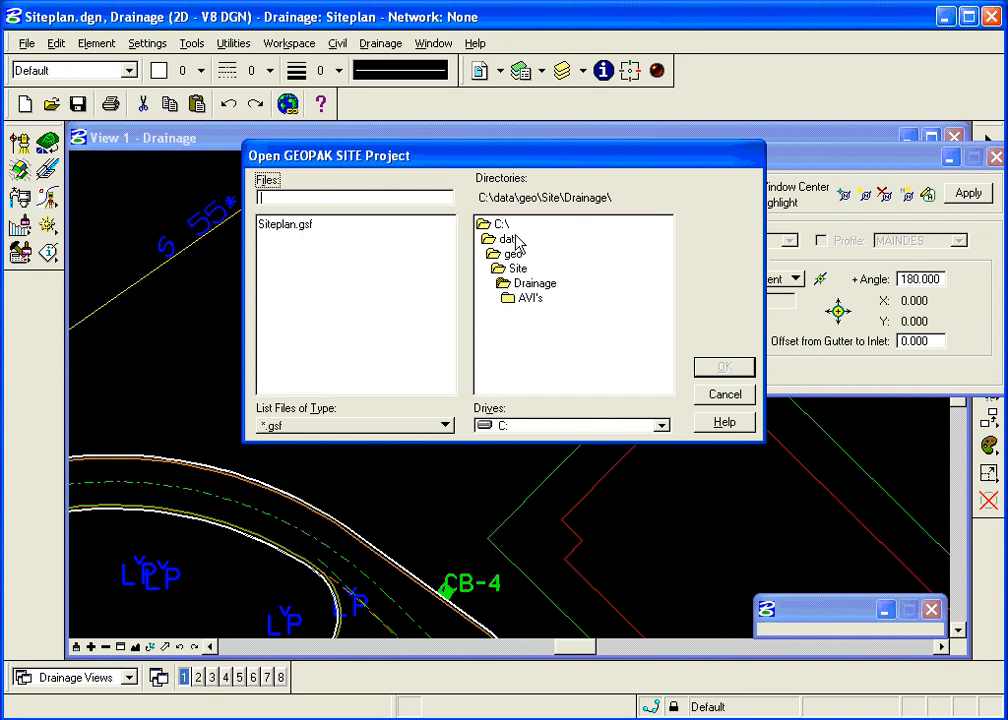
left_click(287, 226)
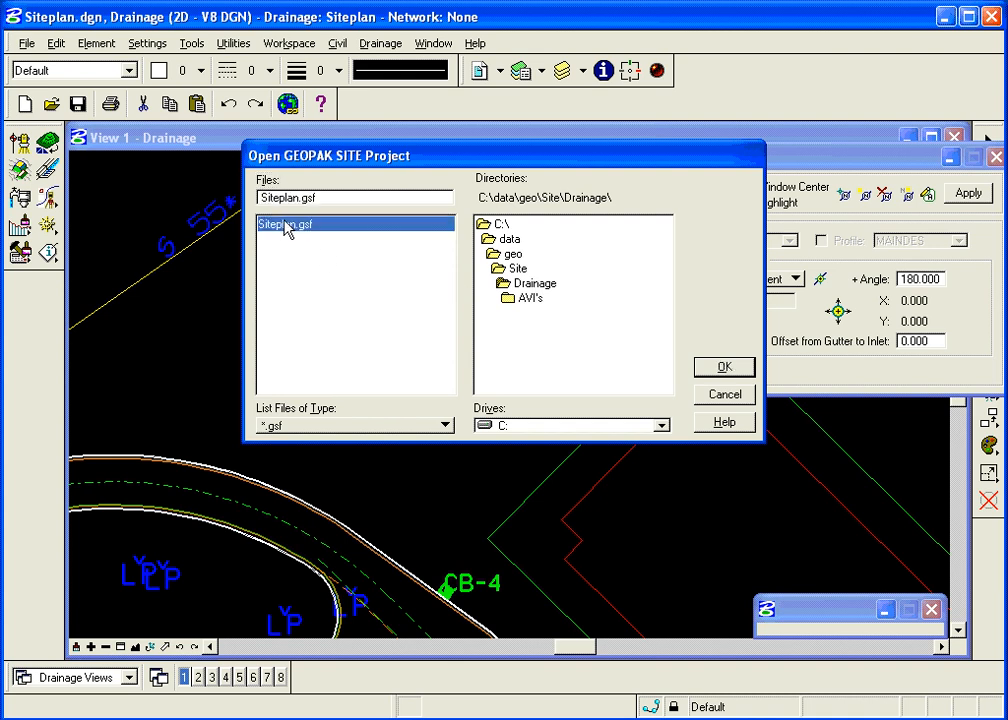
left_click(724, 368)
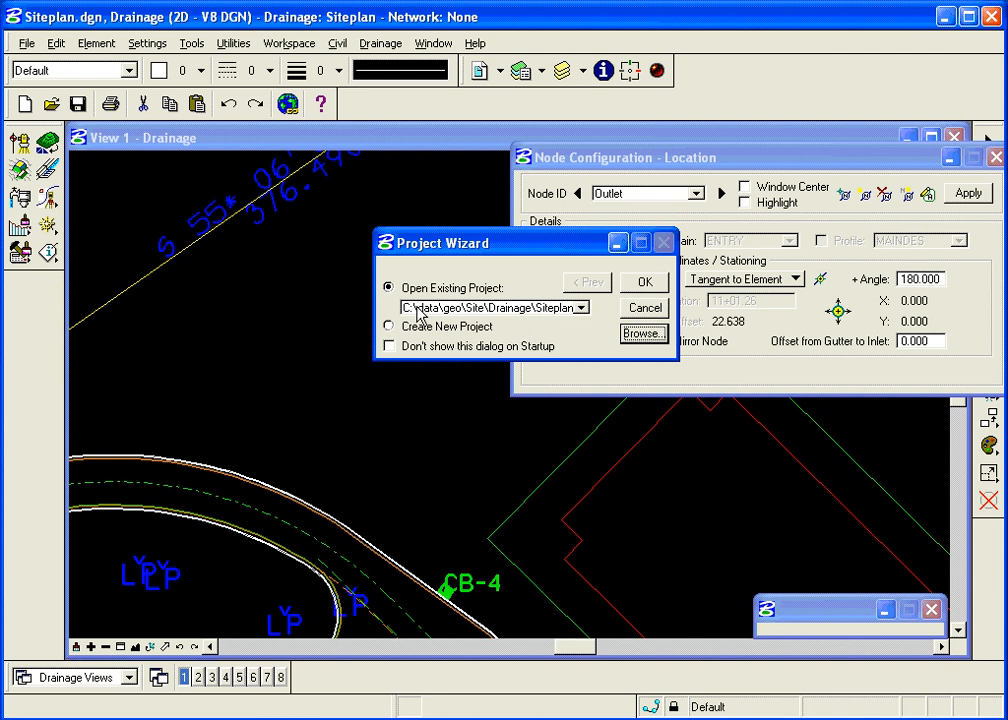
left_click(645, 283)
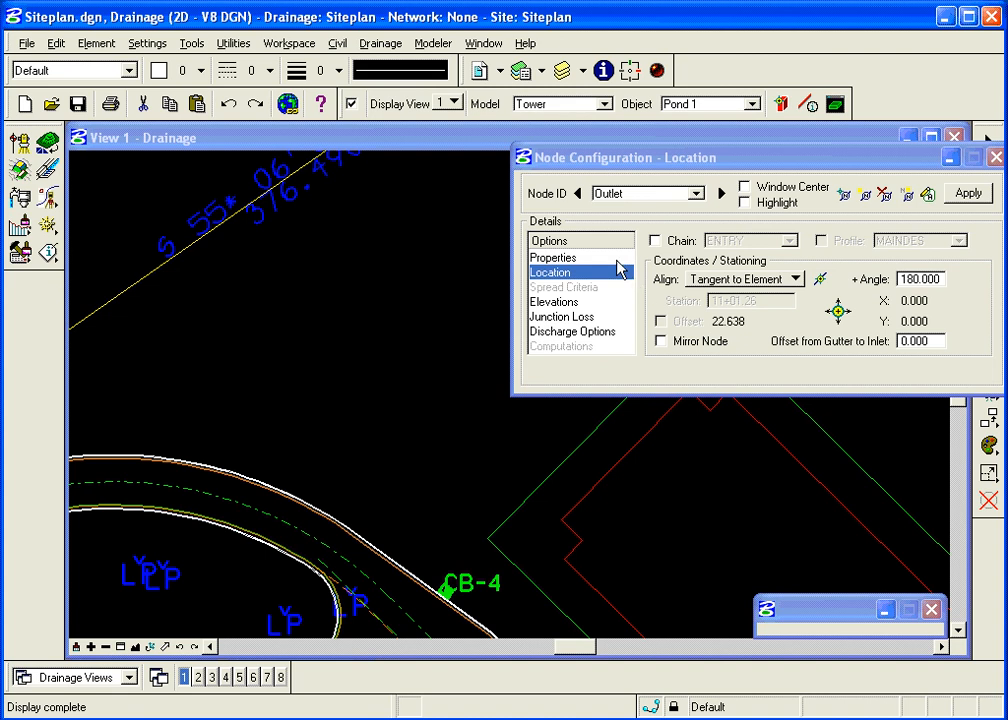
Step: Run a display-only Downstream Trace on the Tower model, starting from node CB-4, to examine the flow path
left_click_drag(816, 168, 635, 665)
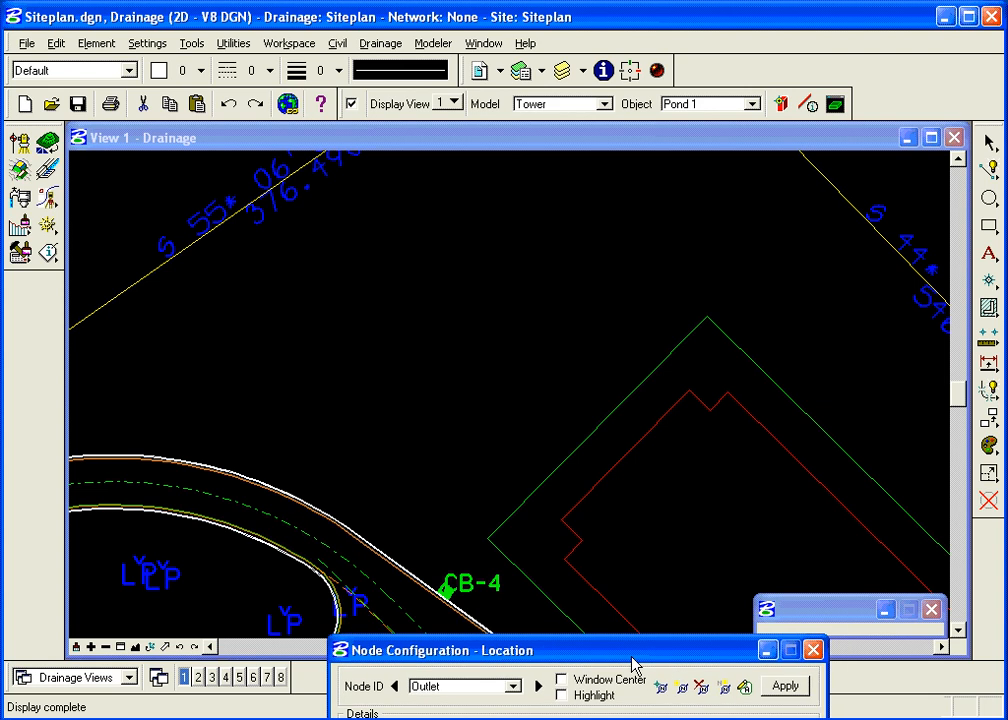
left_click(441, 43)
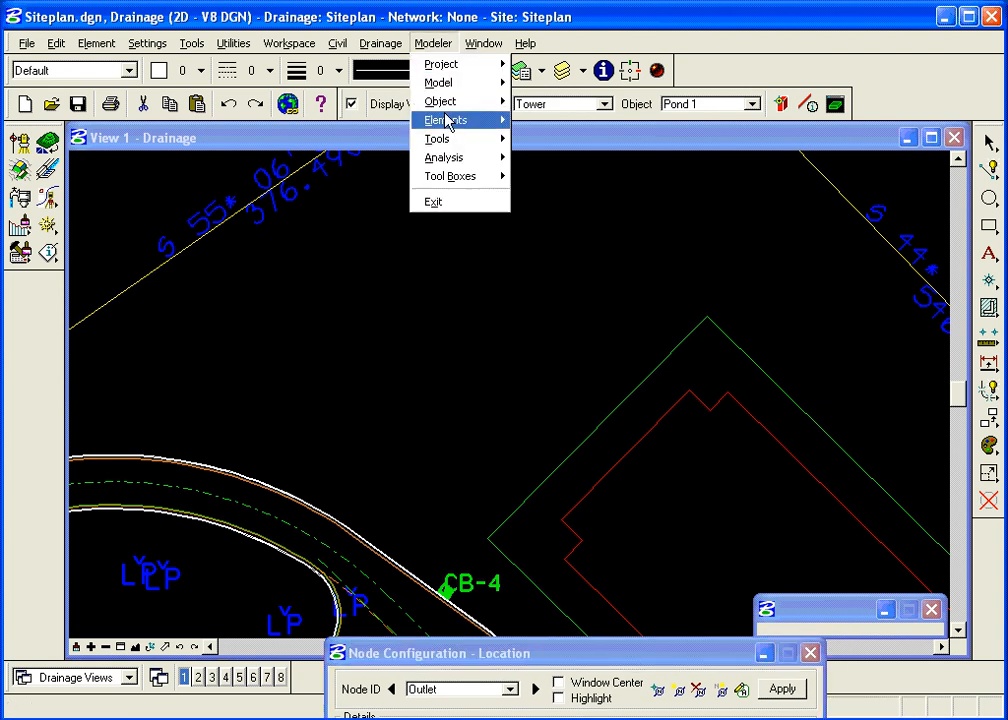
mouse_move(450, 158)
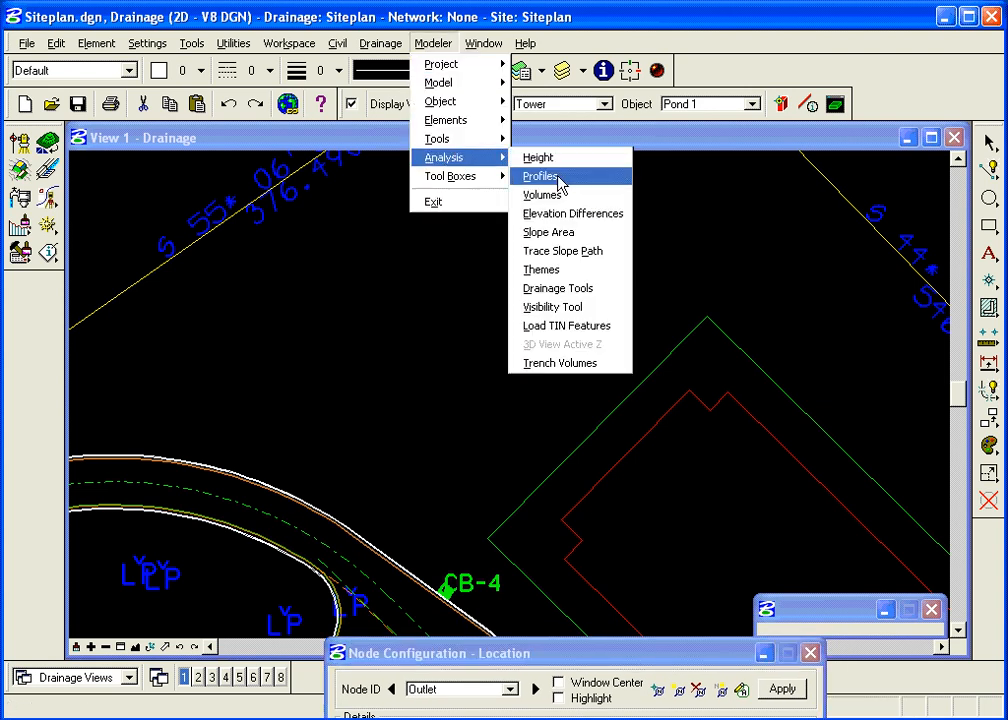
left_click(566, 290)
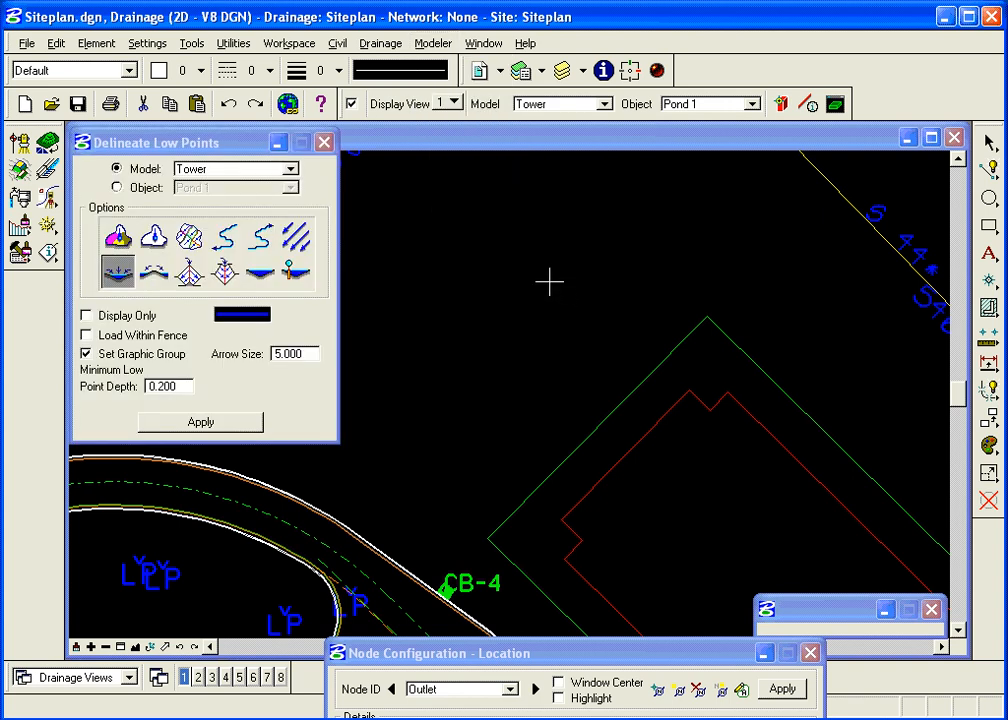
left_click_drag(207, 150, 202, 165)
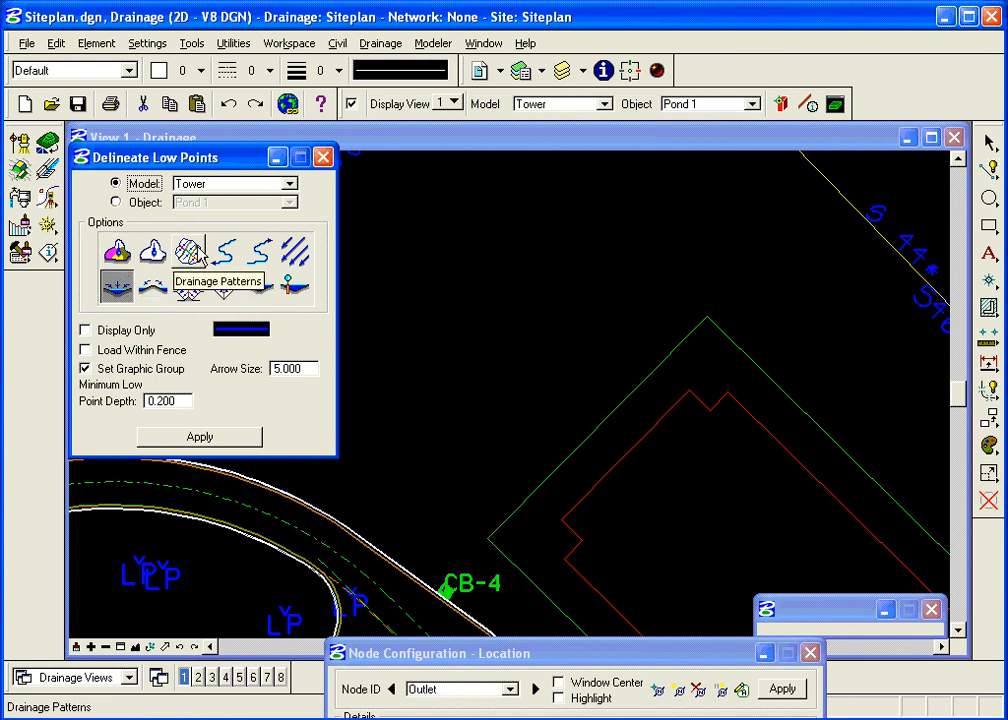
left_click(222, 255)
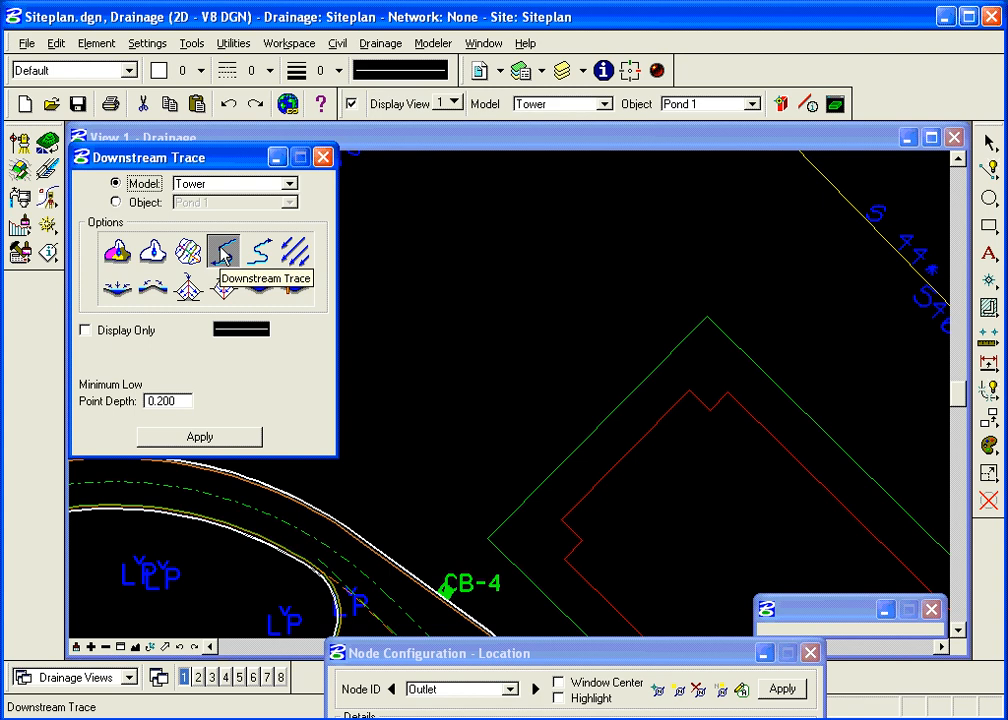
left_click(445, 591)
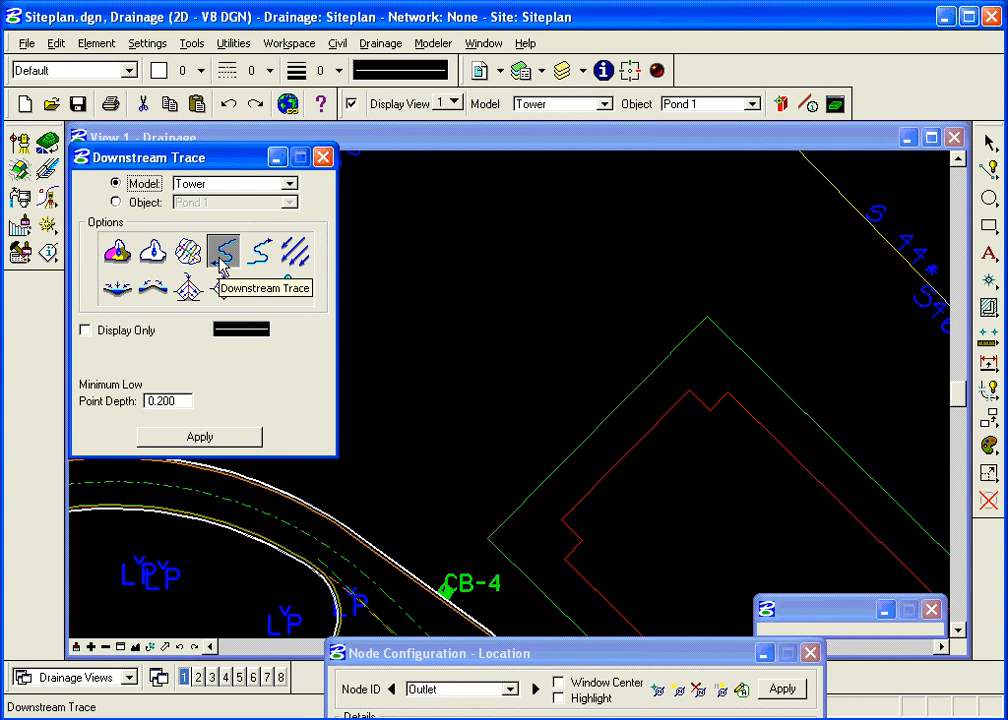
left_click(105, 334)
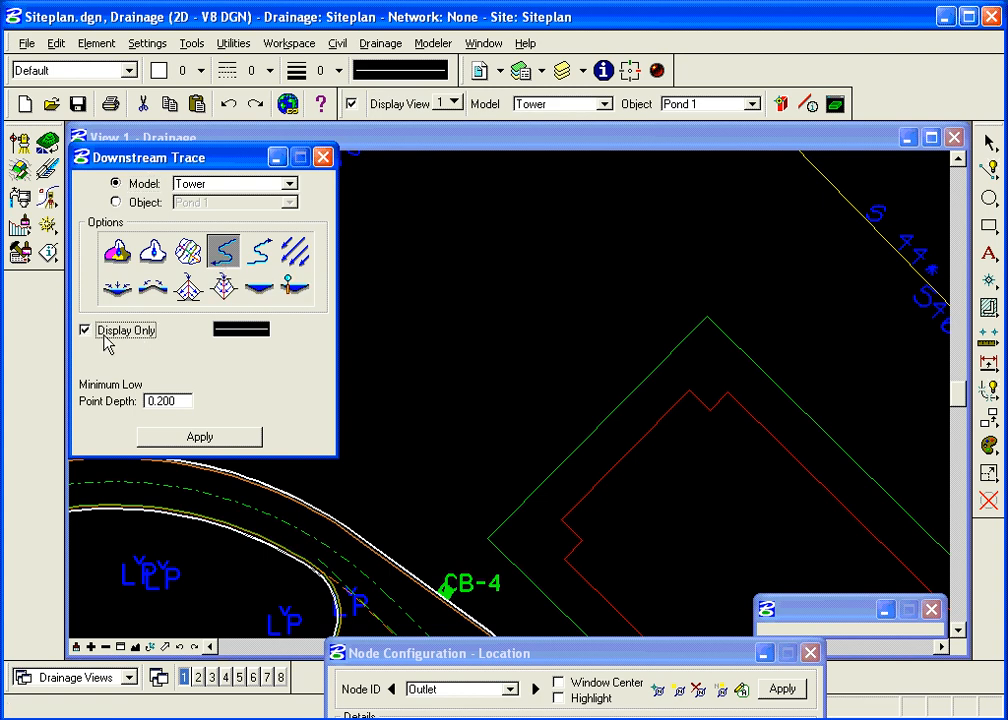
left_click(198, 436)
left_click(447, 586)
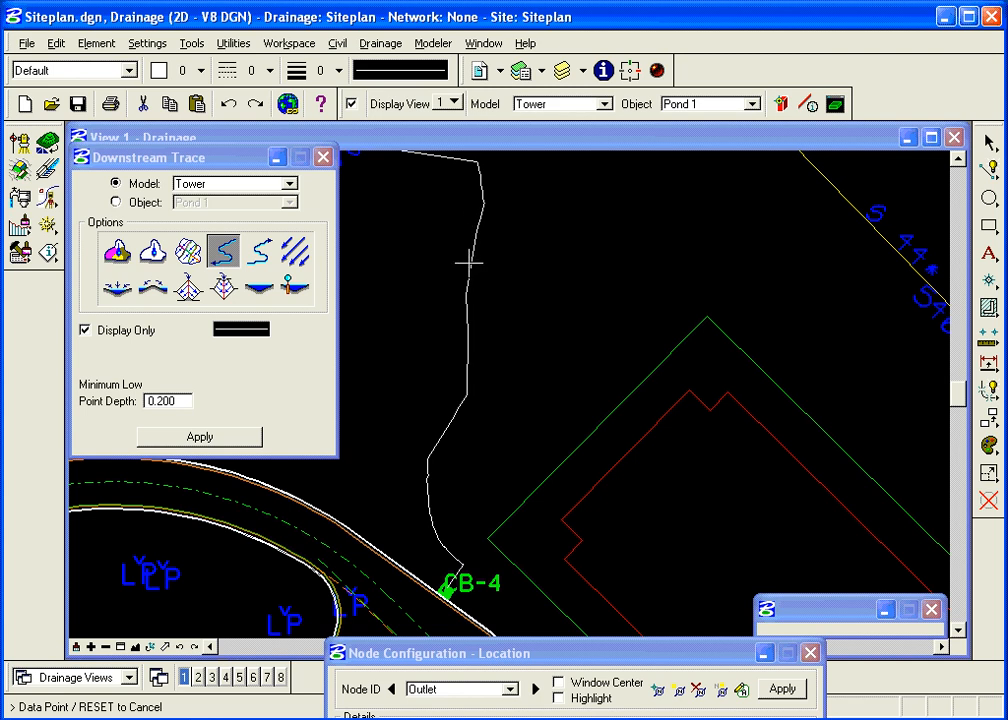
Step: Close the downstream trace tool and exit the site Modeler without saving the project
left_click(324, 158)
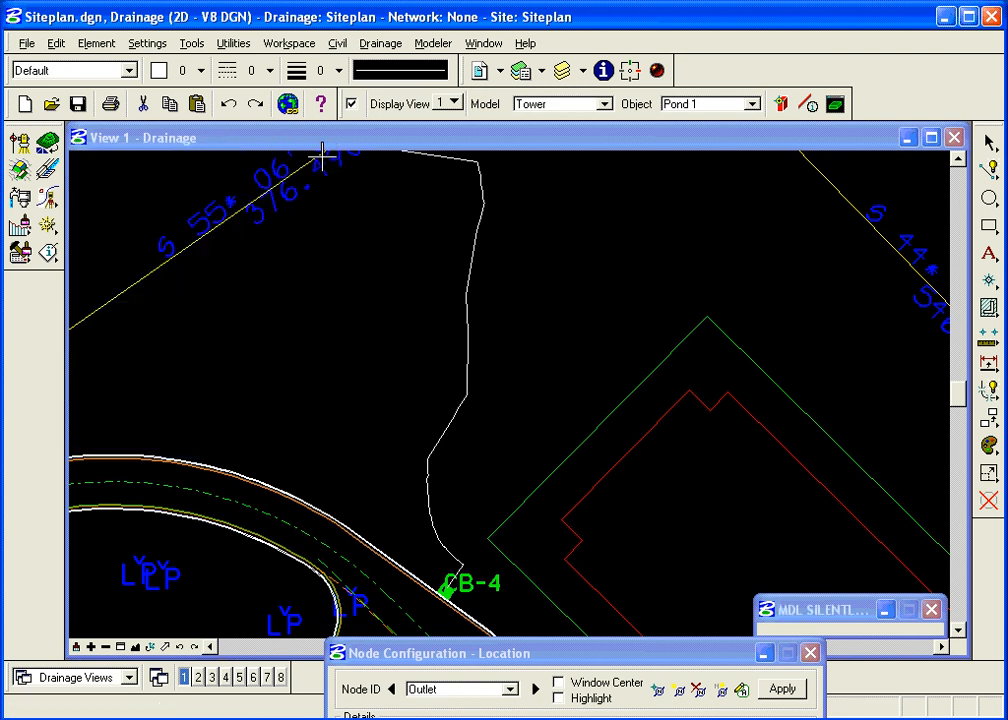
left_click(438, 44)
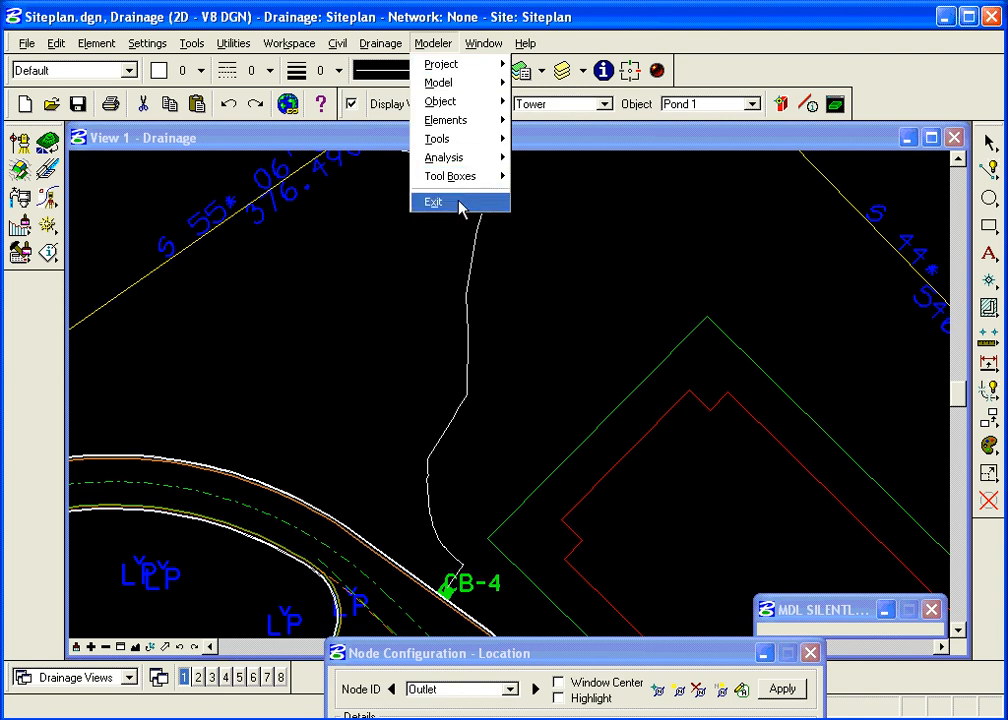
left_click(460, 205)
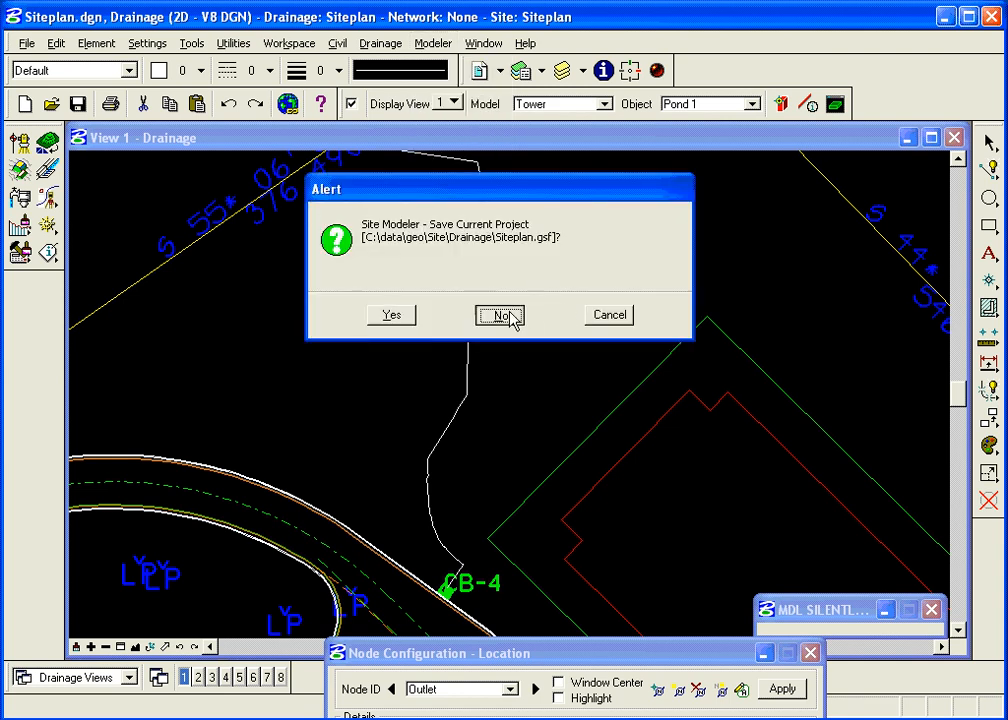
left_click(510, 317)
left_click(500, 315)
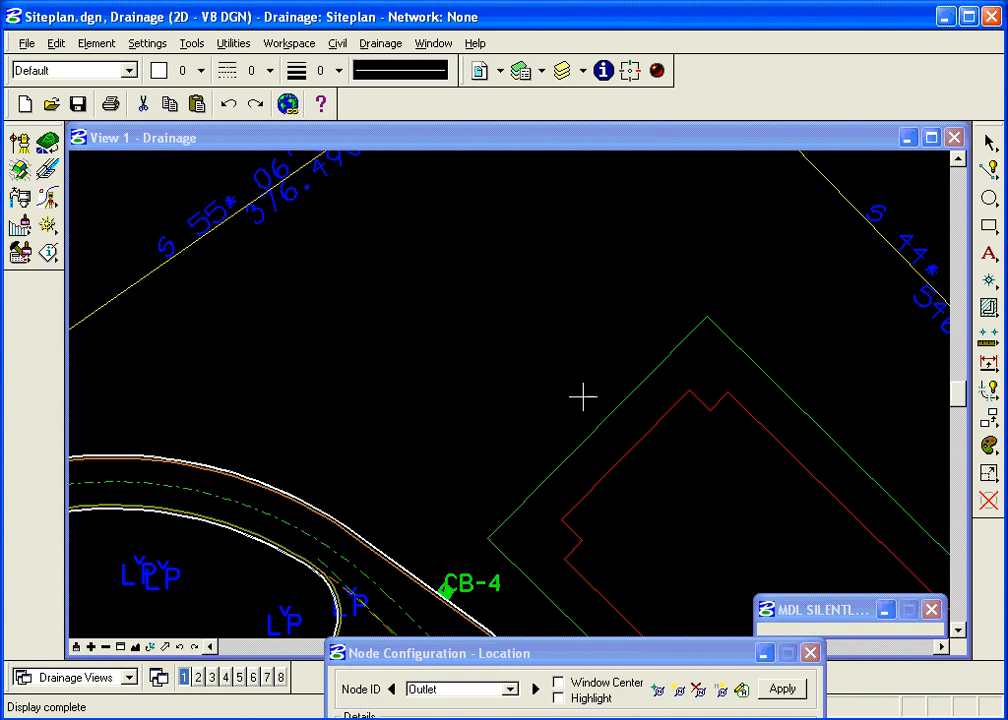
Step: Place the outlet node in the open area above CB-4 at about X 1789, Y 2315, using At Point alignment and angle 0
left_click_drag(725, 653, 865, 123)
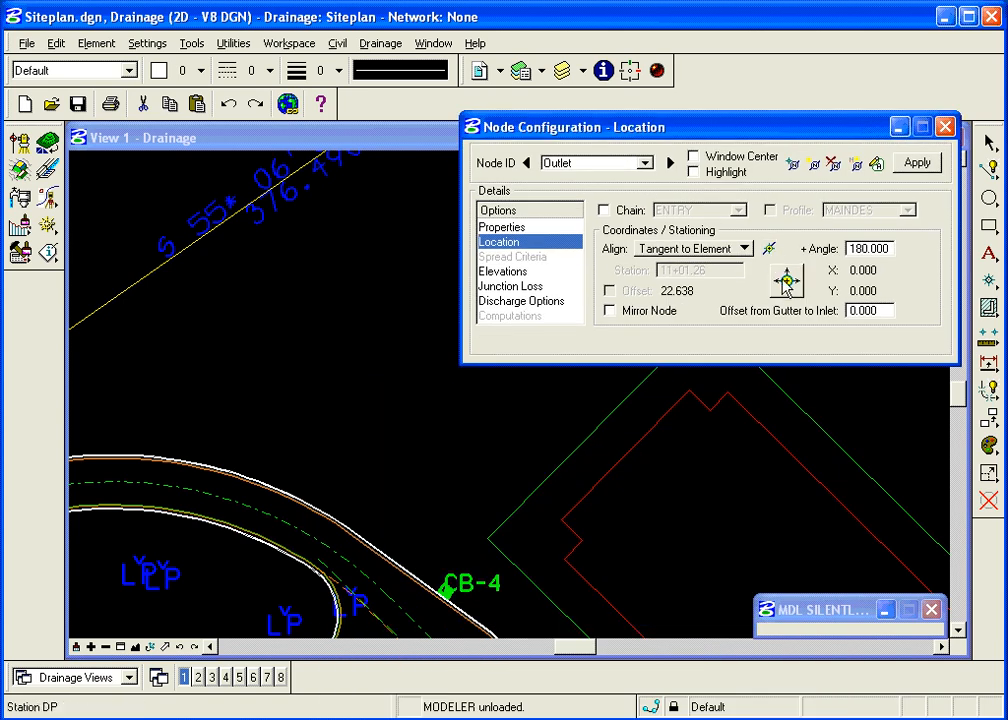
left_click(726, 248)
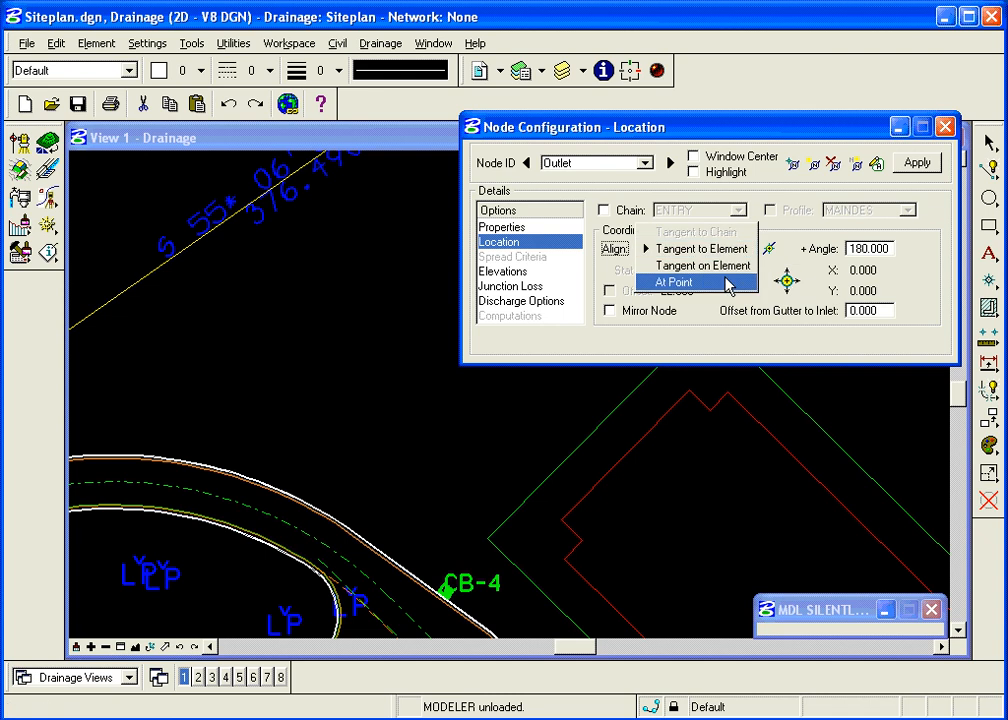
left_click(726, 283)
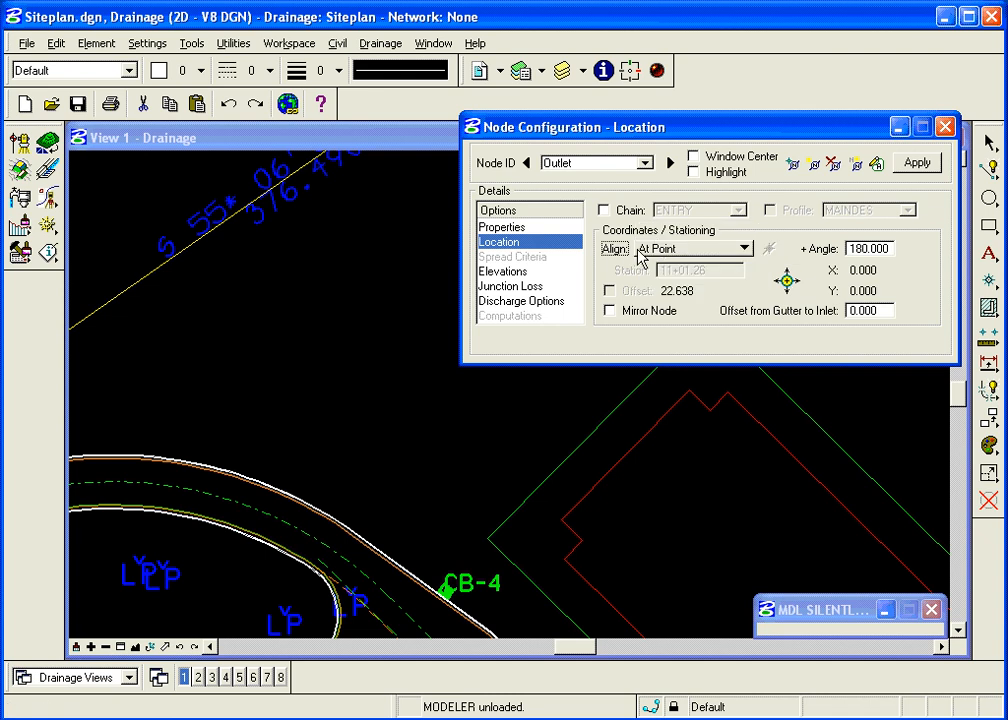
left_click(788, 284)
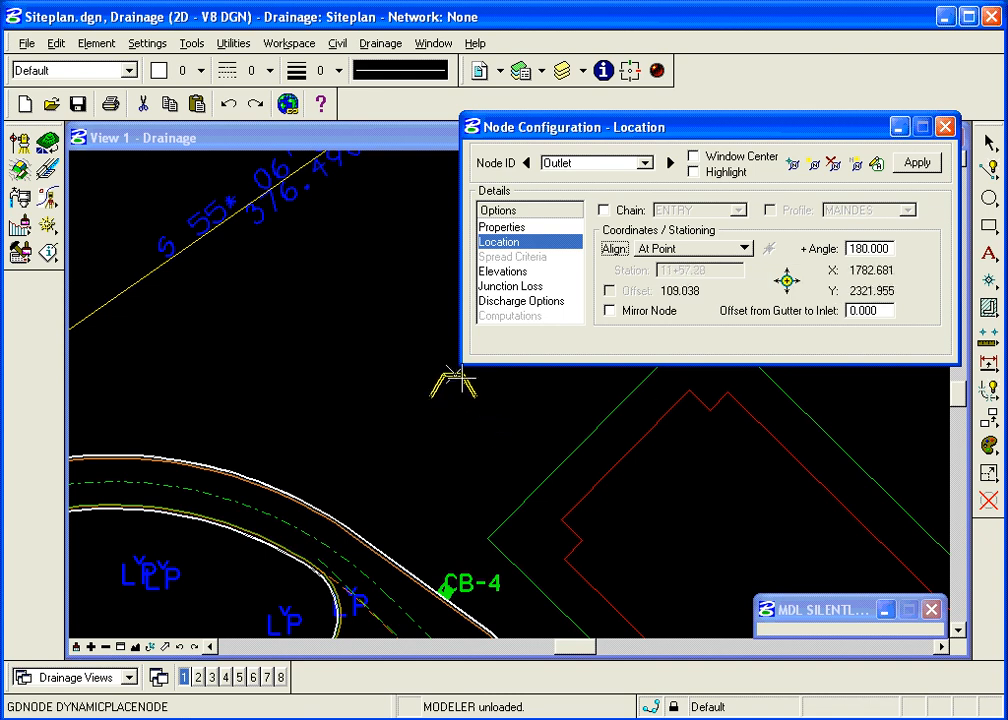
double_click(868, 248)
type("0")
key("Tab")
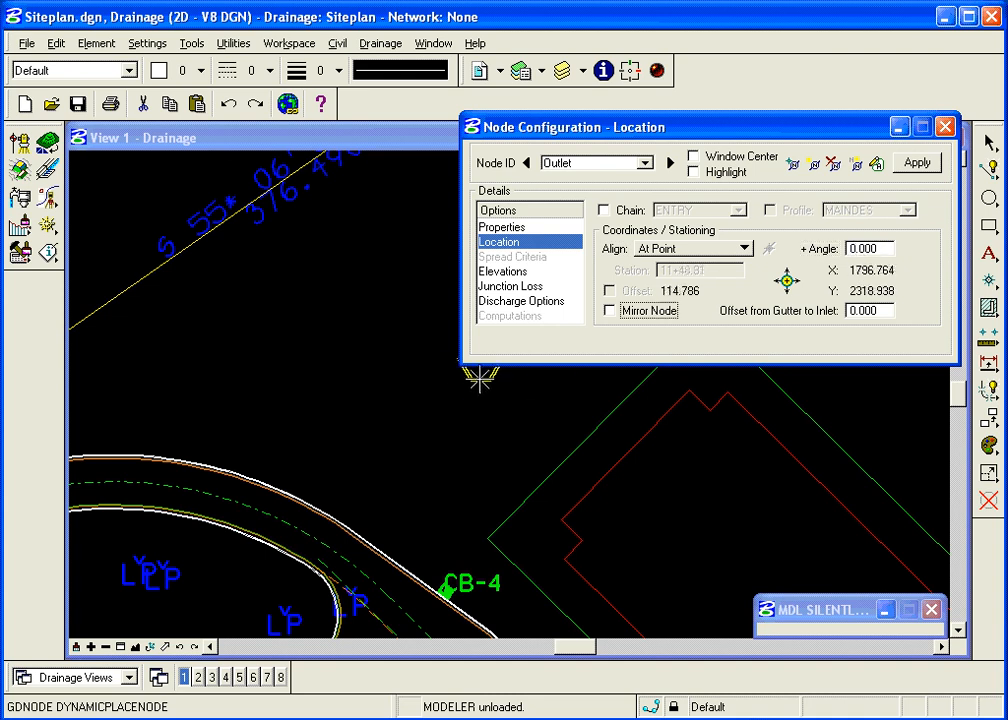
left_click(466, 388)
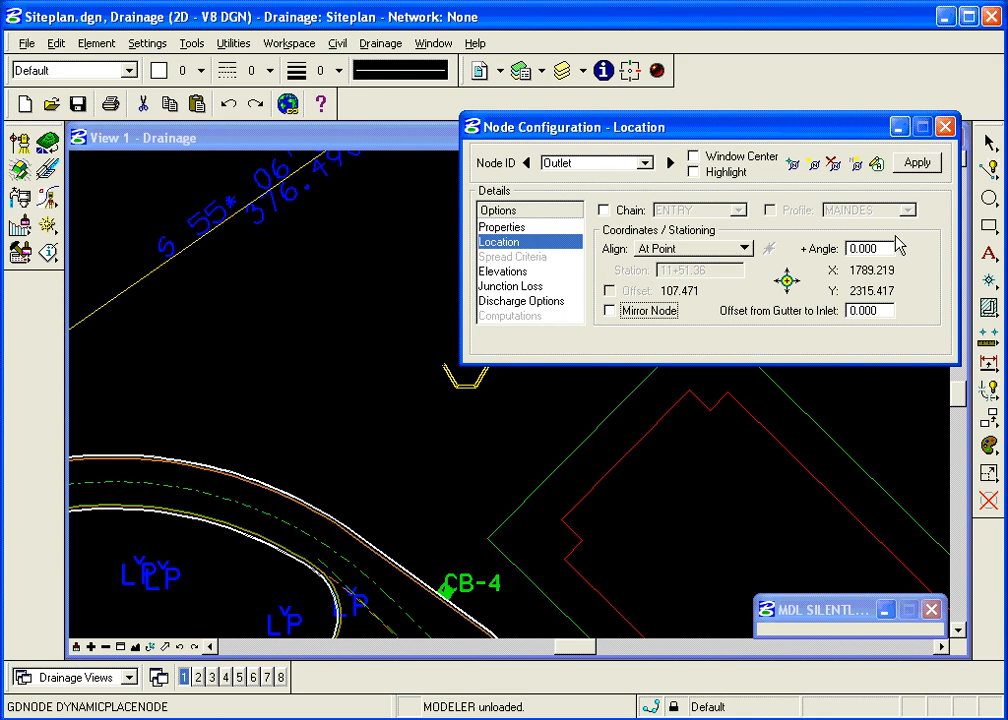
Step: Set the outlet node's minimum depth to 0, apply the node to the project and close its configuration
left_click(505, 271)
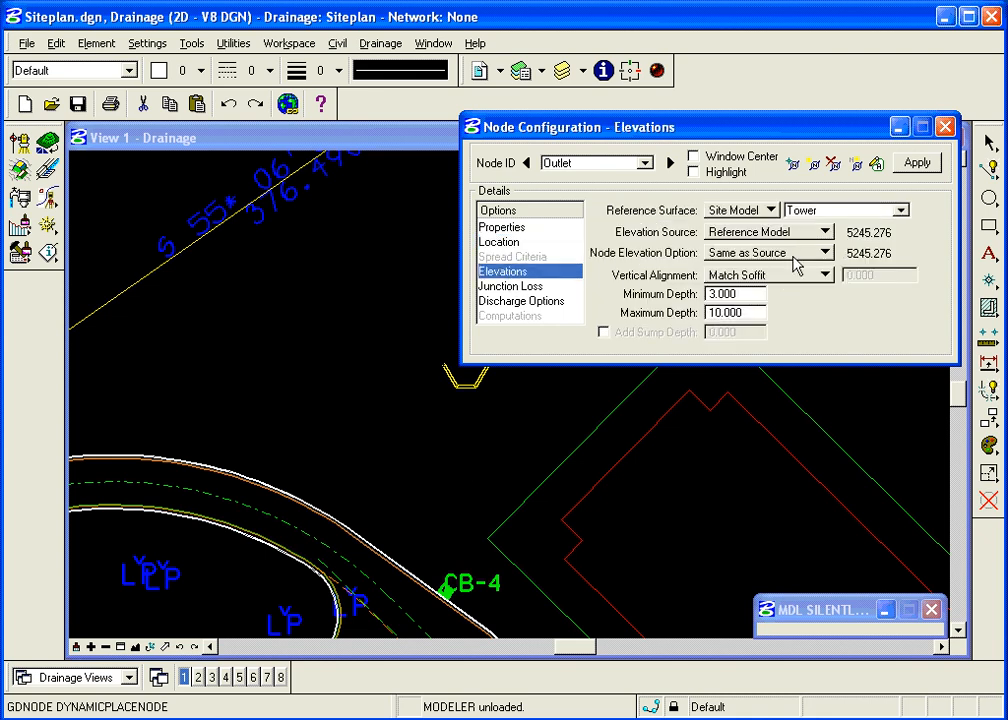
double_click(750, 295)
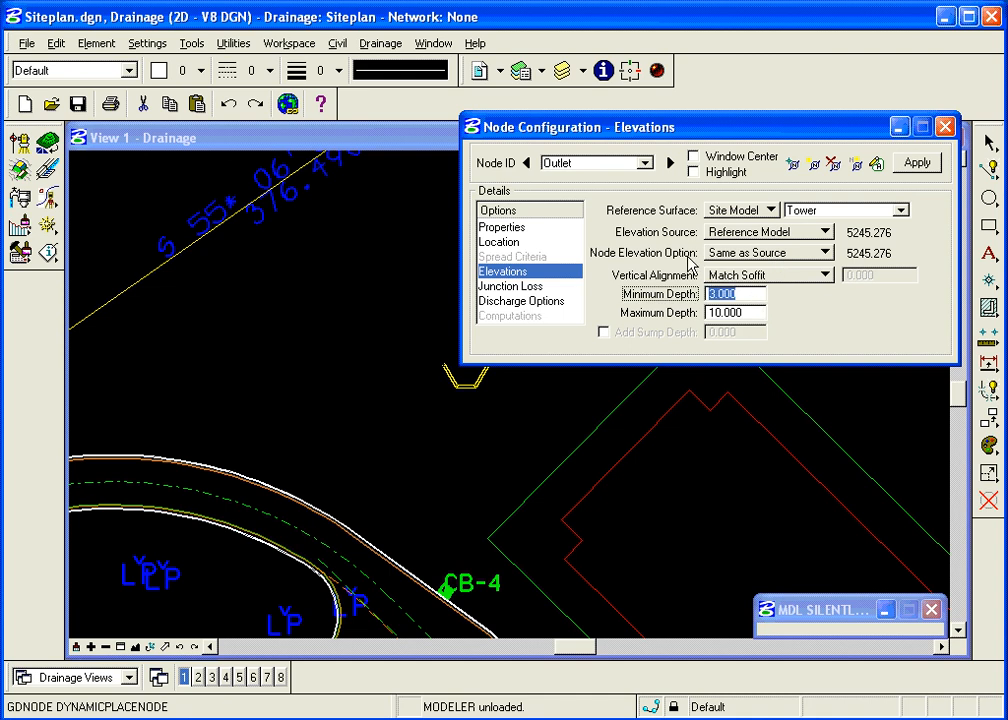
type("0")
key("Tab")
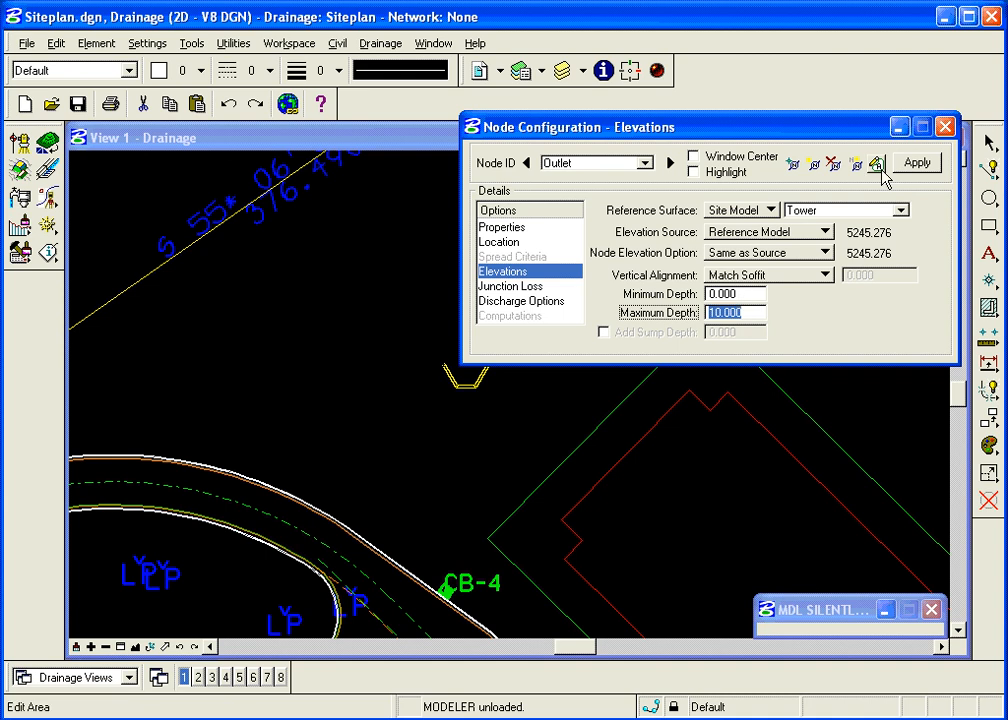
left_click(918, 164)
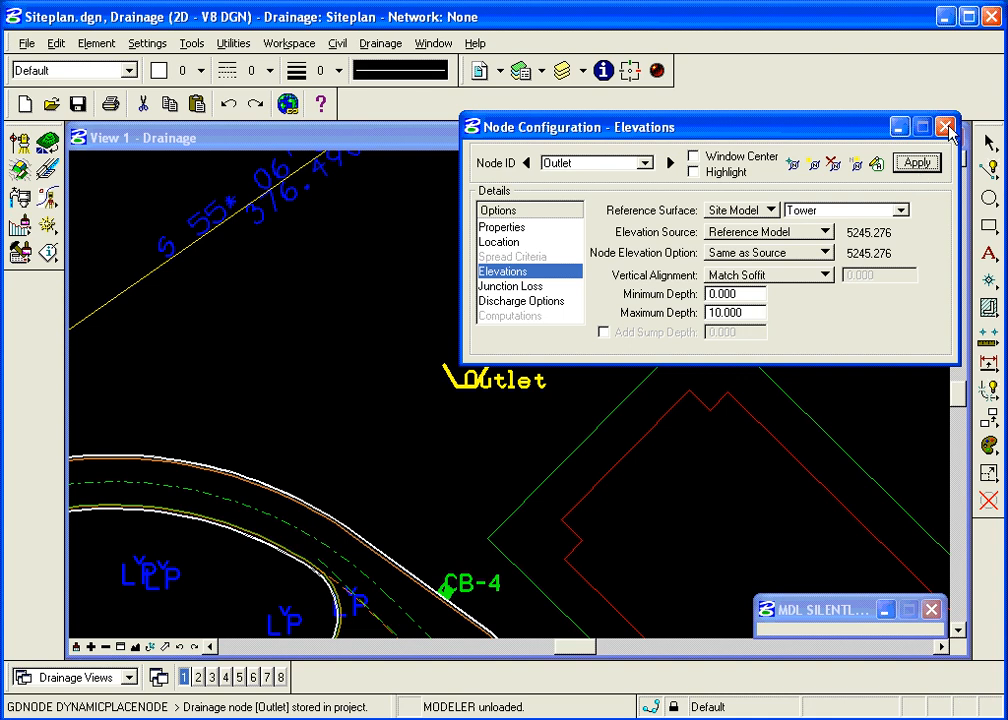
left_click(945, 127)
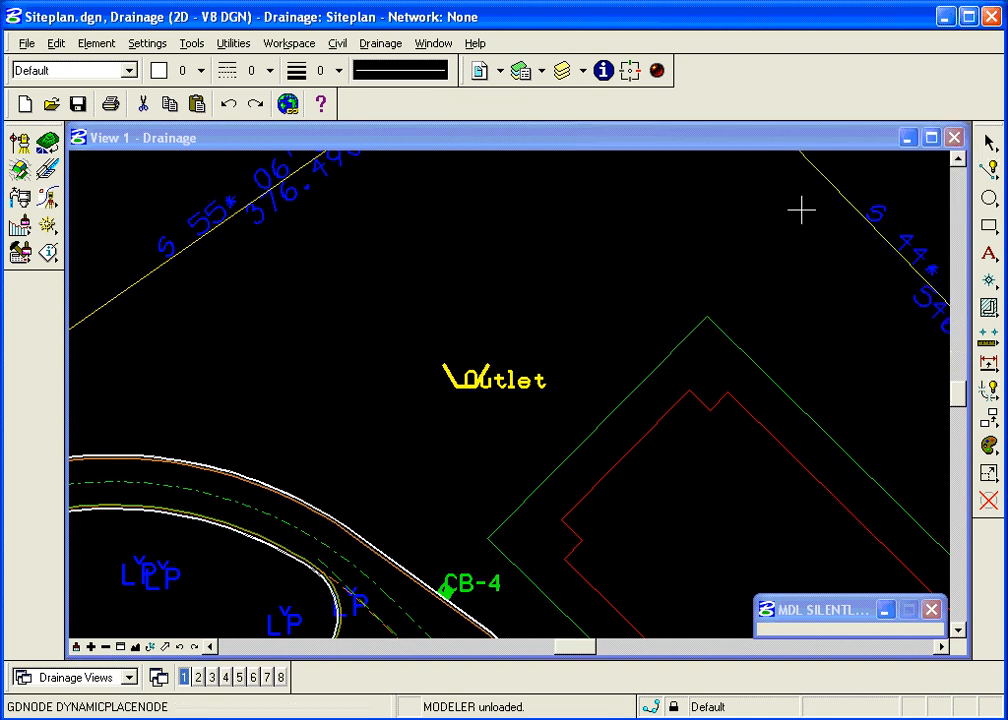
Step: Frame the outlet node and catch basins CB-1 through CB-4 together in the view
left_click(105, 648)
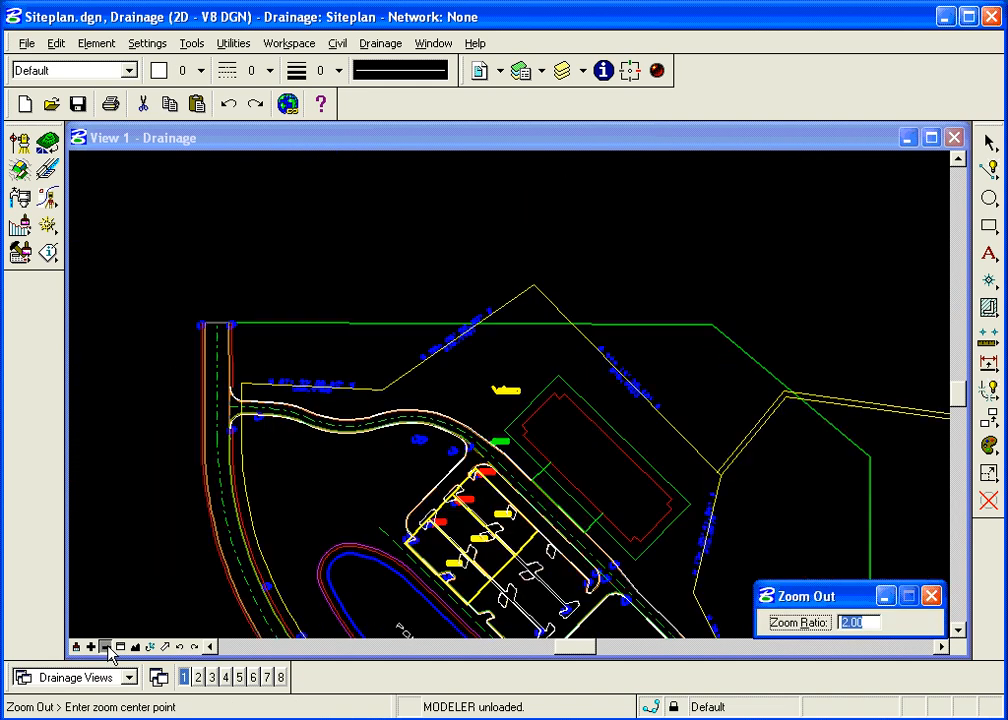
left_click(120, 648)
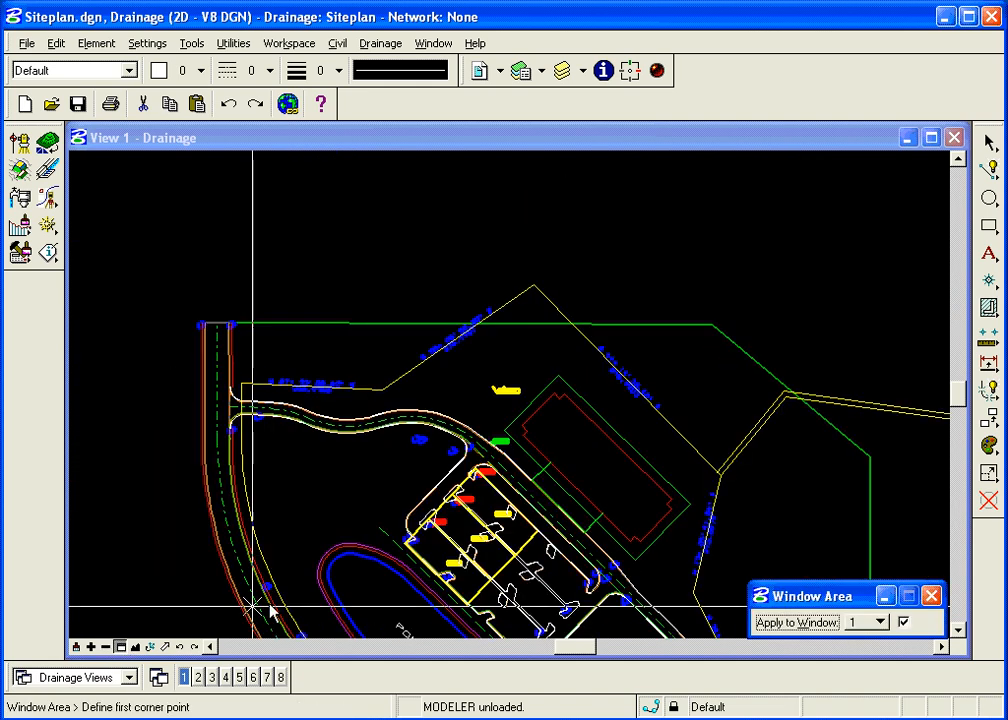
left_click(420, 553)
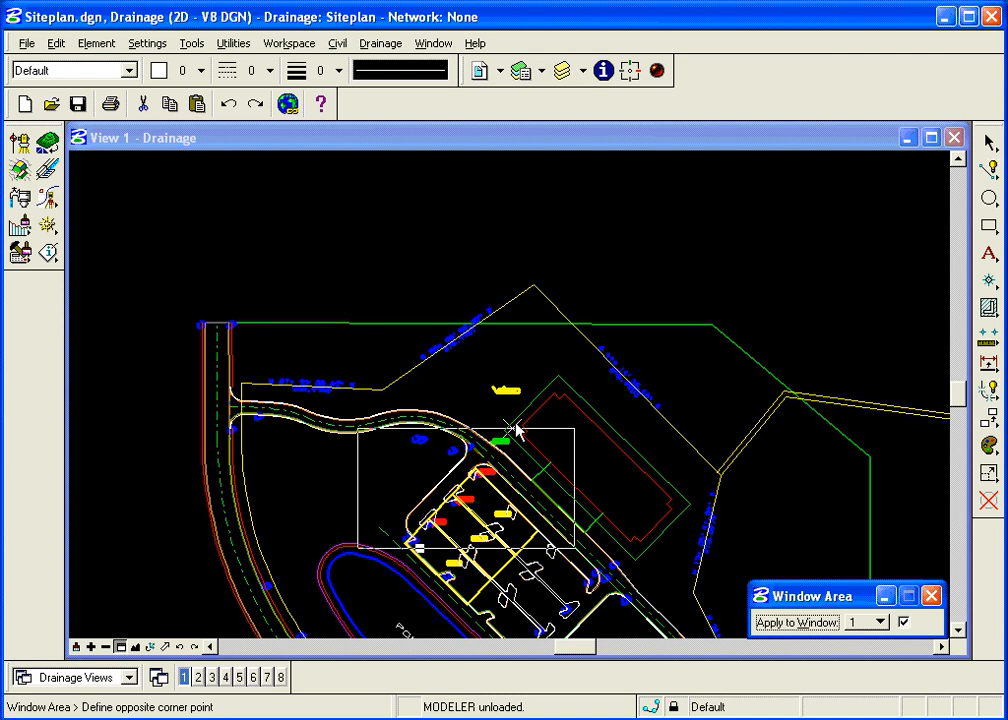
left_click(537, 390)
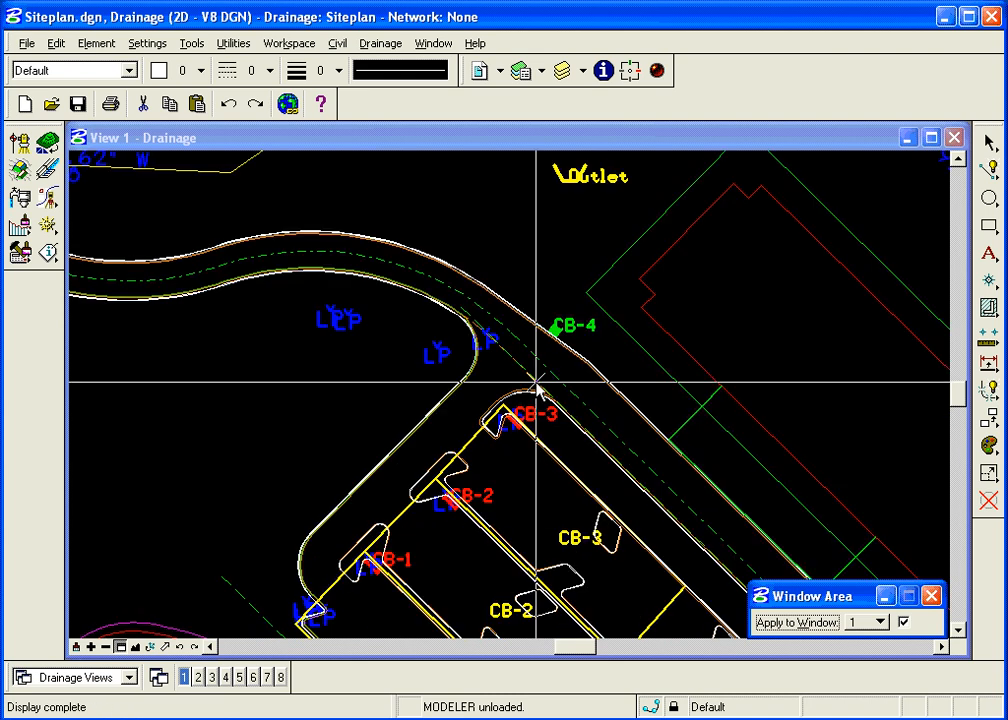